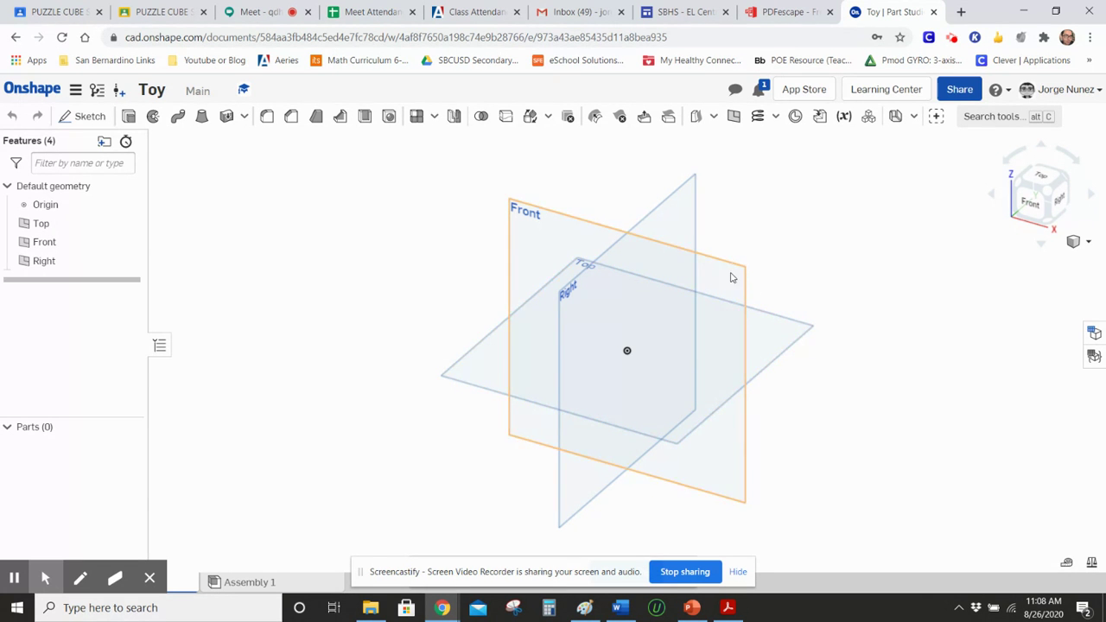
Start a sketch on the Front plane, viewed straight on, and draw a rectangle from the origin, about 3.08 by 1.34 in
right_click(731, 278)
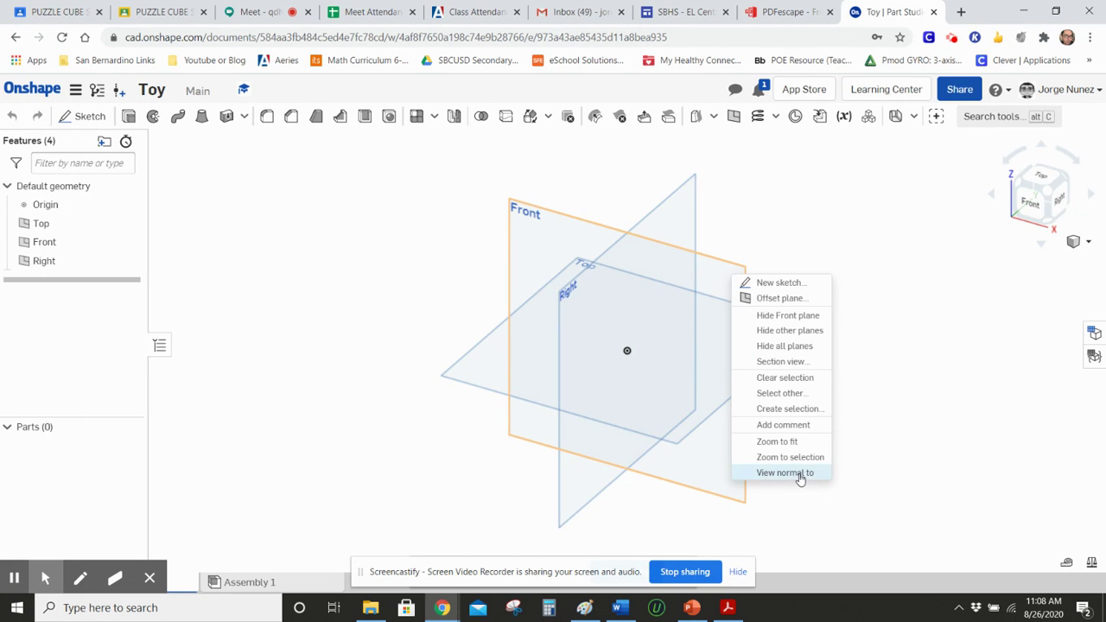
left_click(801, 475)
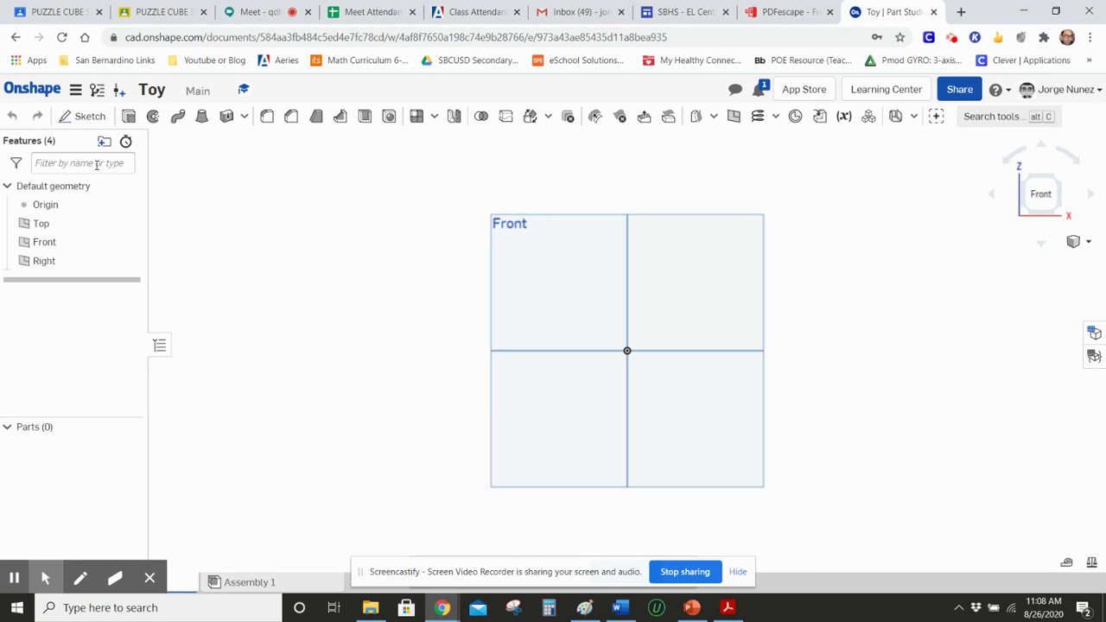
left_click(86, 116)
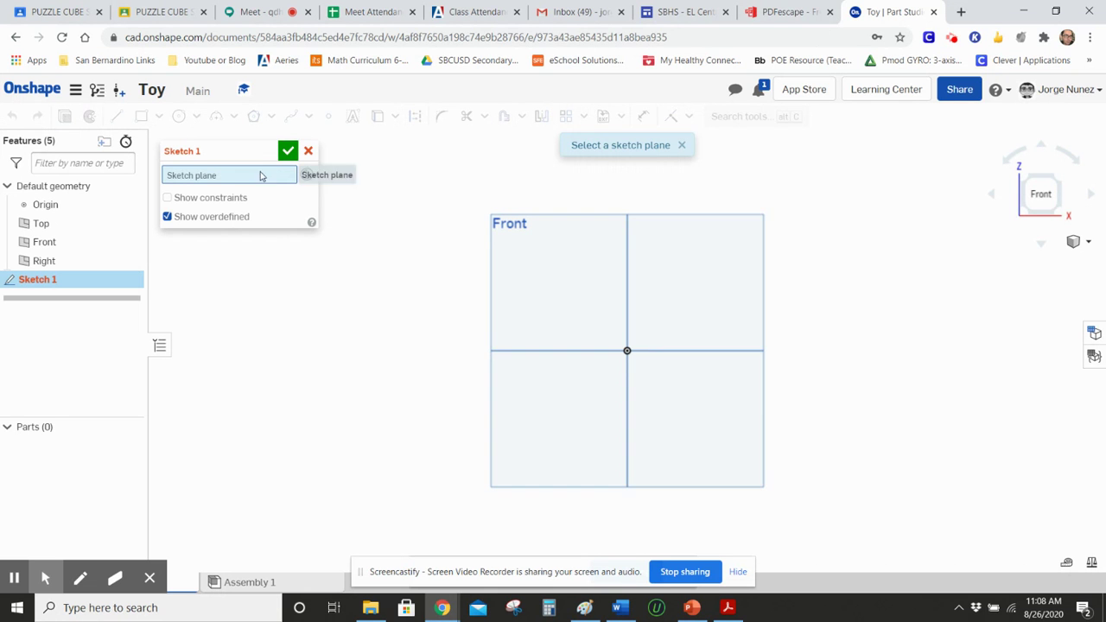
left_click(737, 217)
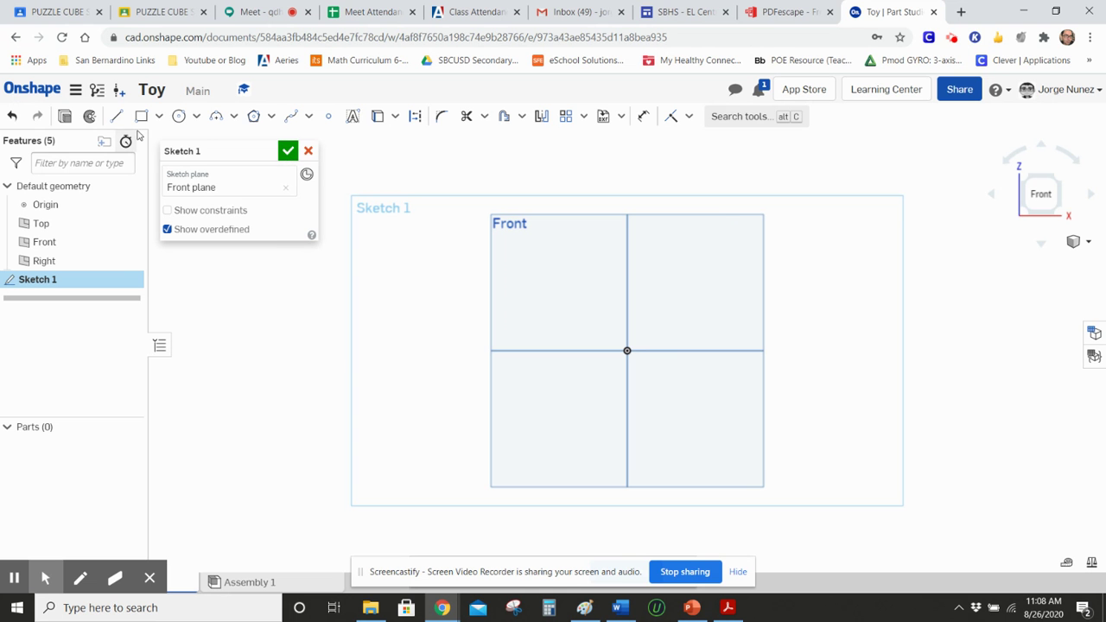
left_click(143, 117)
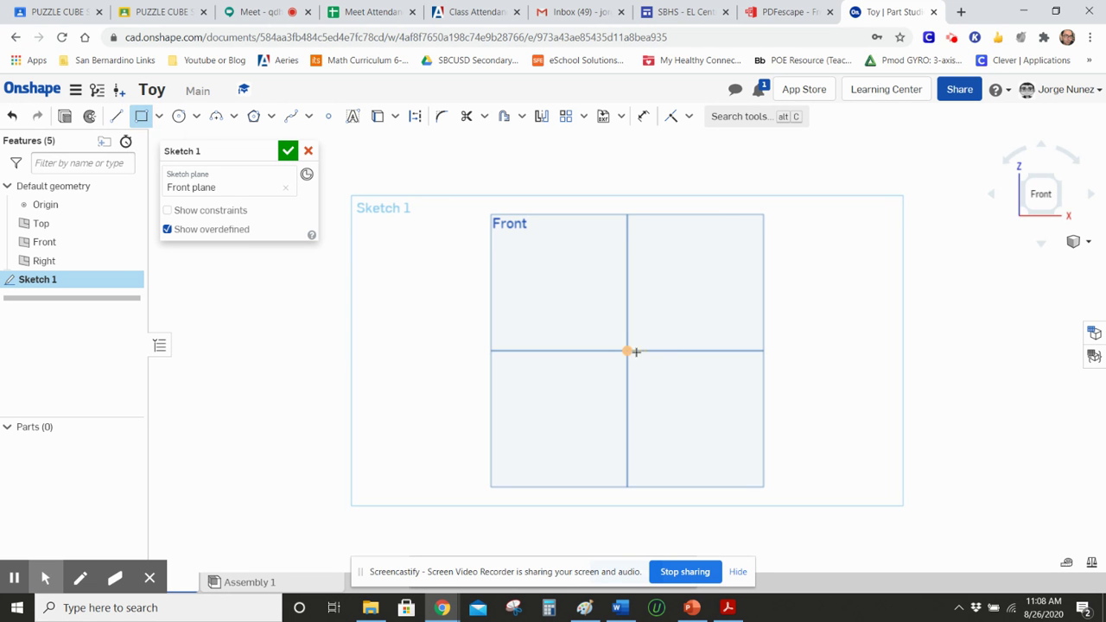
left_click(627, 349)
left_click(766, 291)
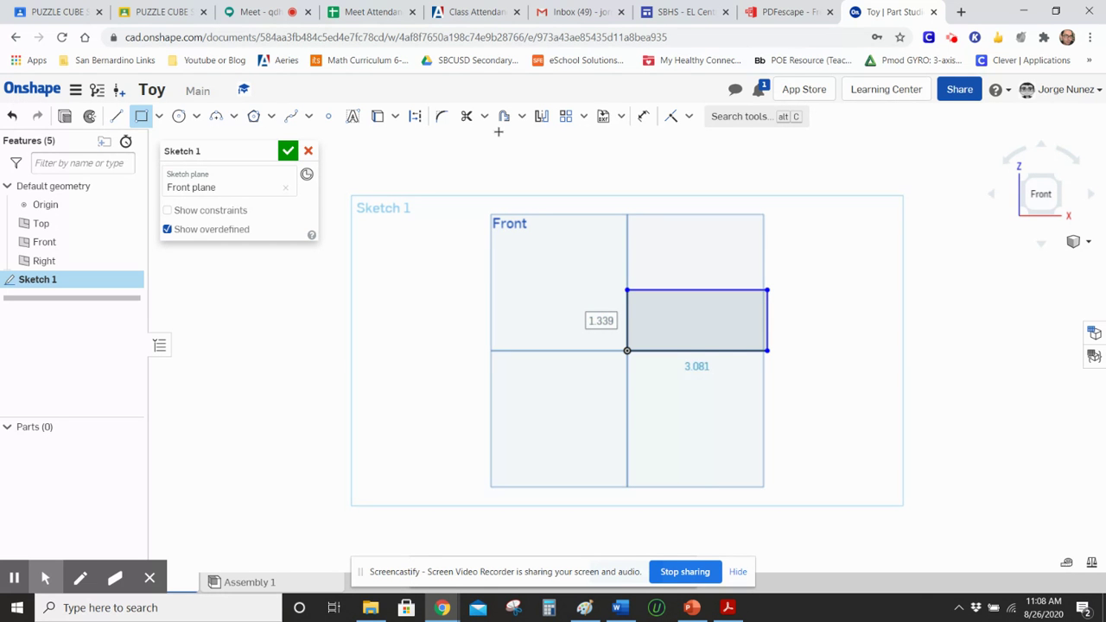
Dimension the rectangle to 4 in wide and 2 in high, and finish the sketch
left_click(643, 116)
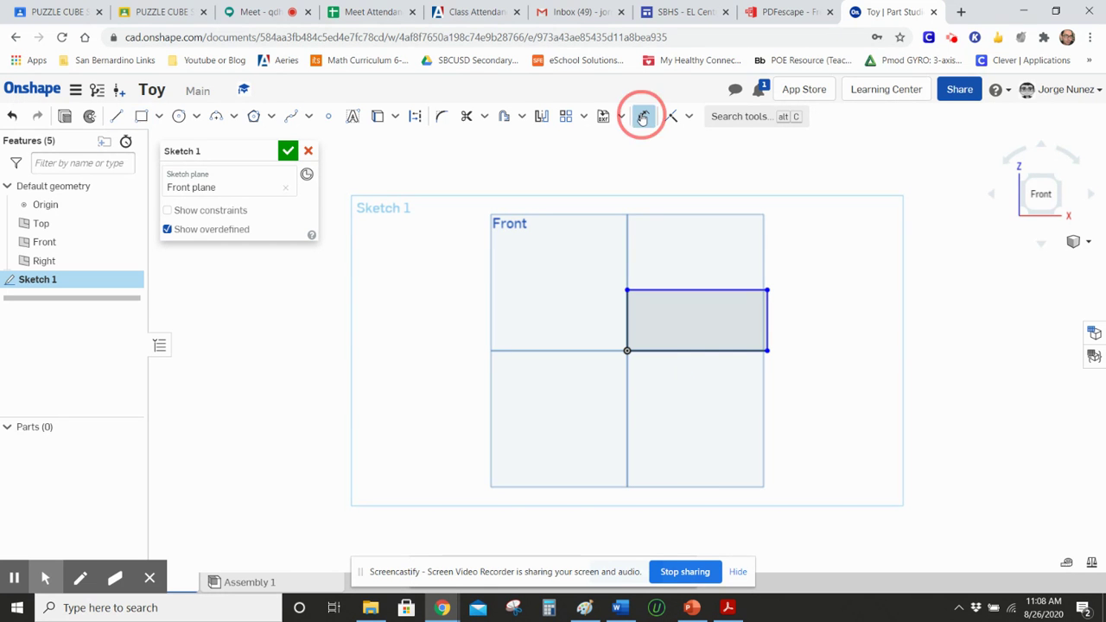
left_click(681, 292)
left_click(683, 254)
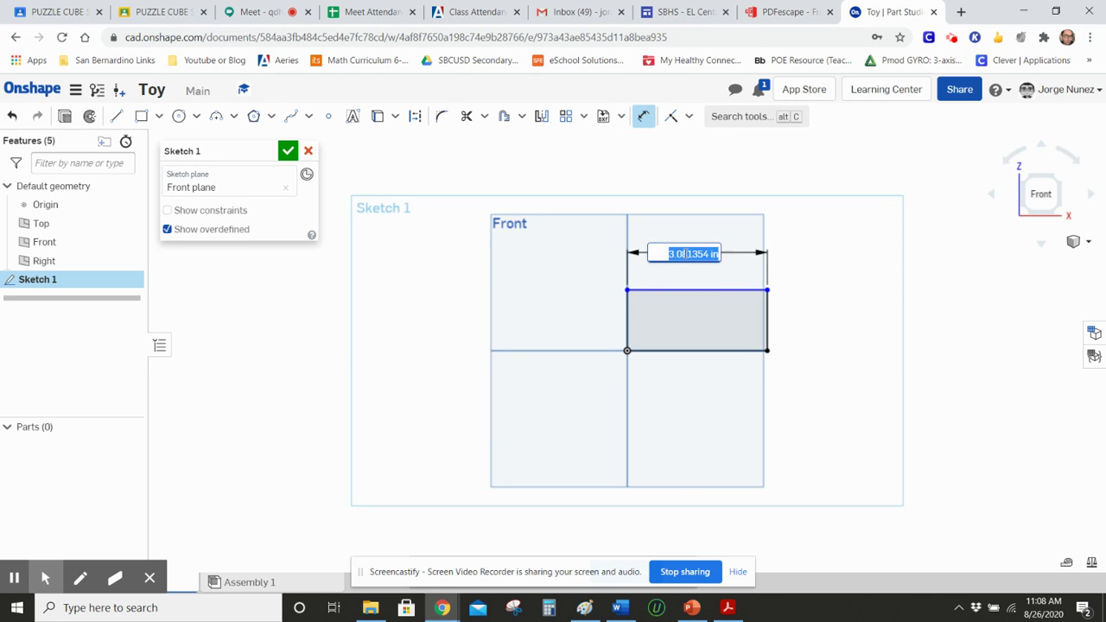
type("4")
key("Return")
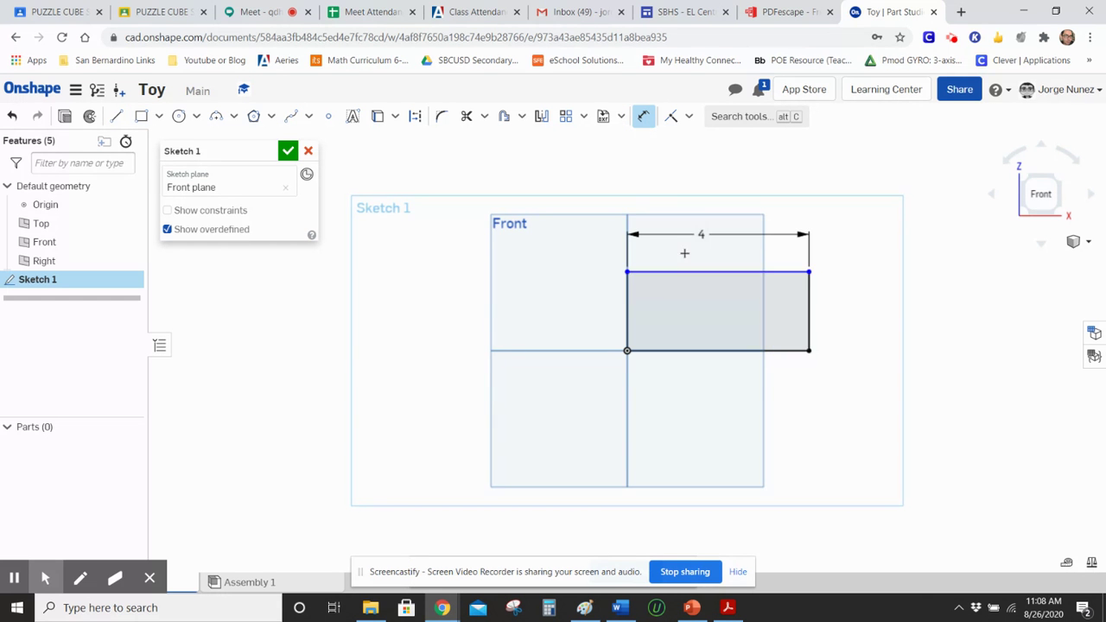
left_click(628, 308)
left_click(578, 309)
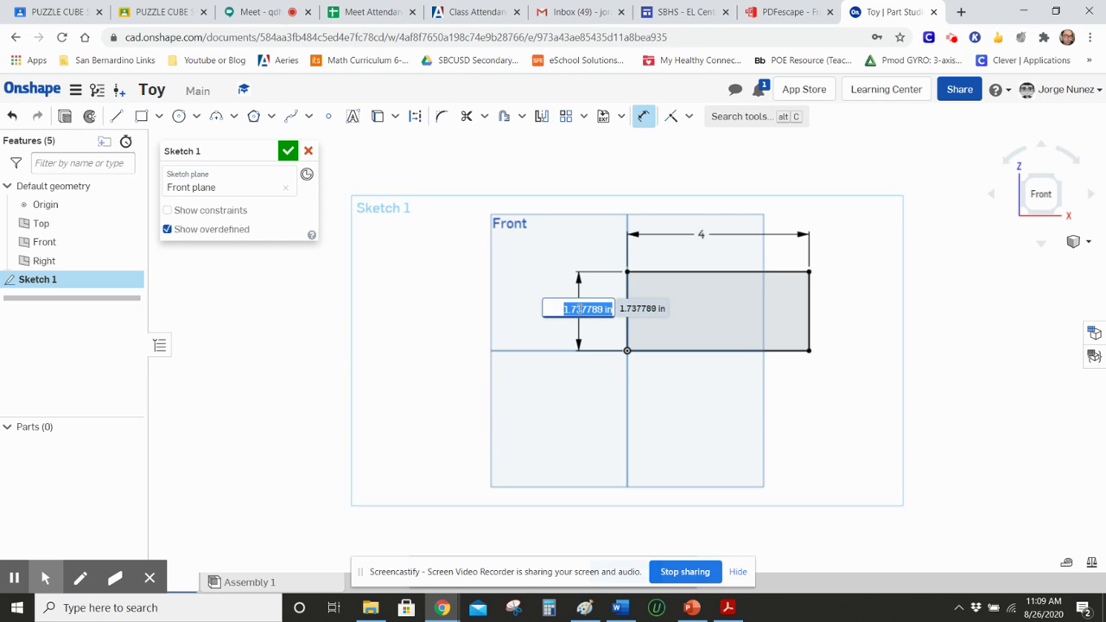
type("2")
key("Return")
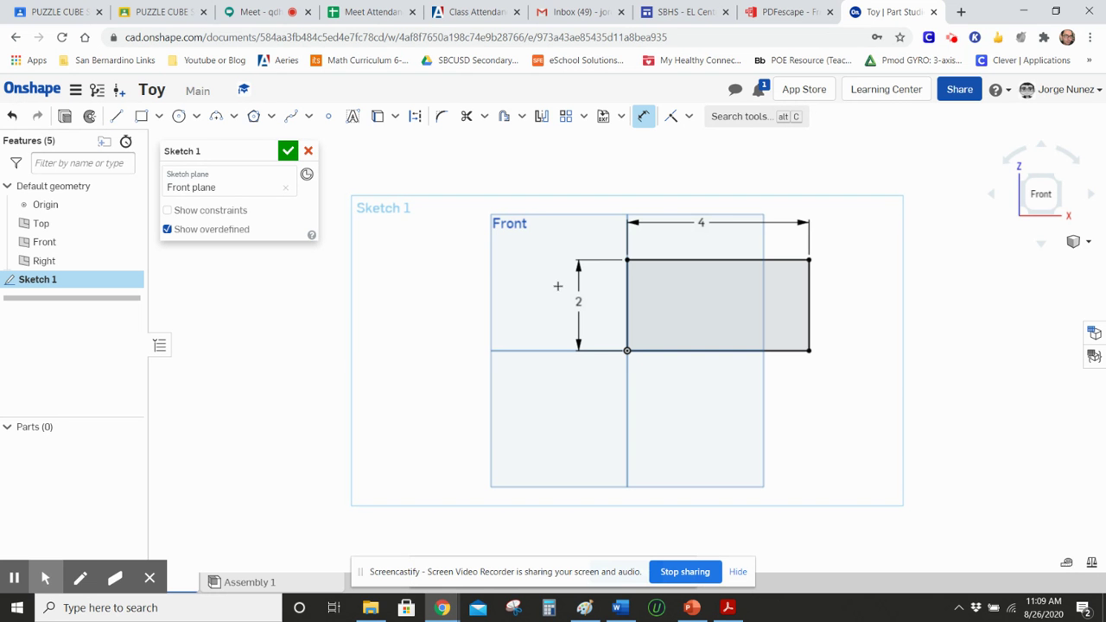
left_click(288, 151)
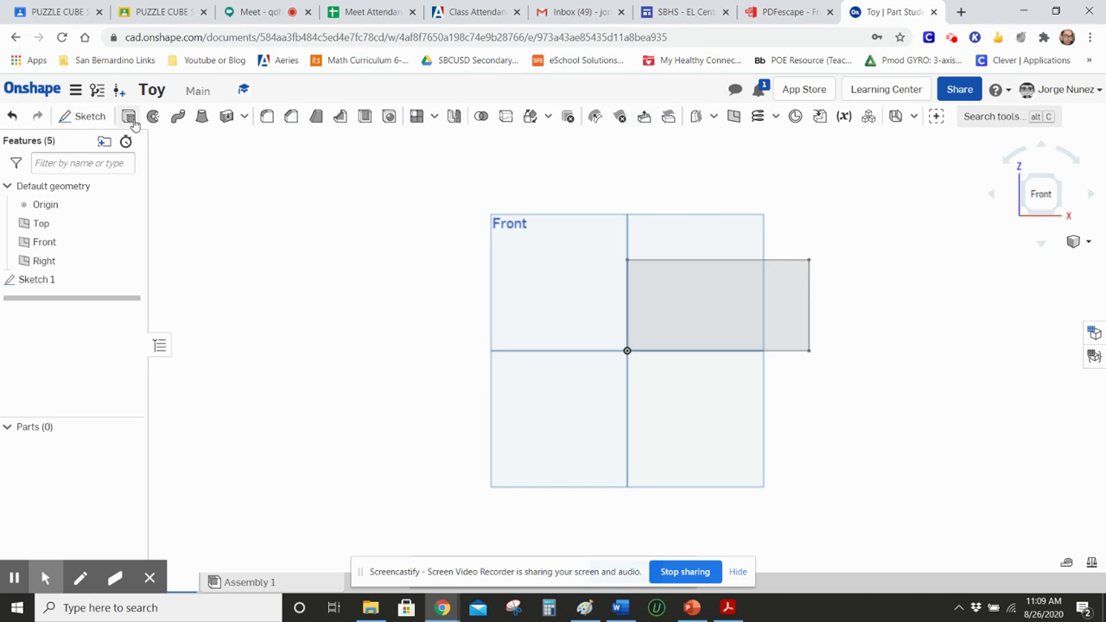
Extrude the rectangle as a new solid with a blind depth of 0.5 in
left_click(128, 116)
left_click(734, 300)
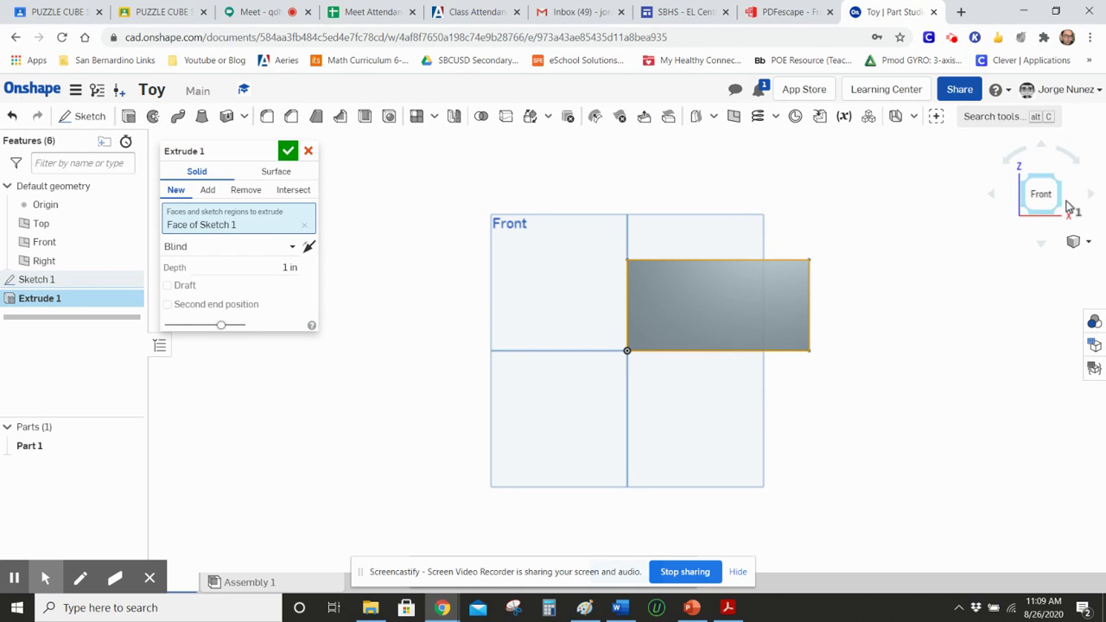
left_click(1077, 242)
left_click(1008, 260)
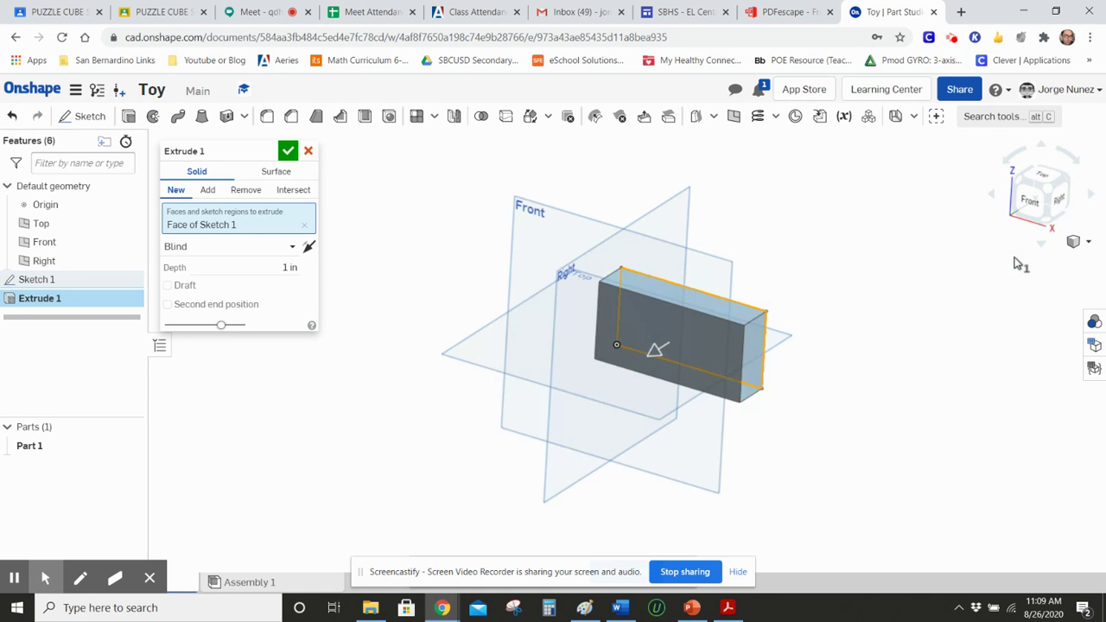
left_click(225, 269)
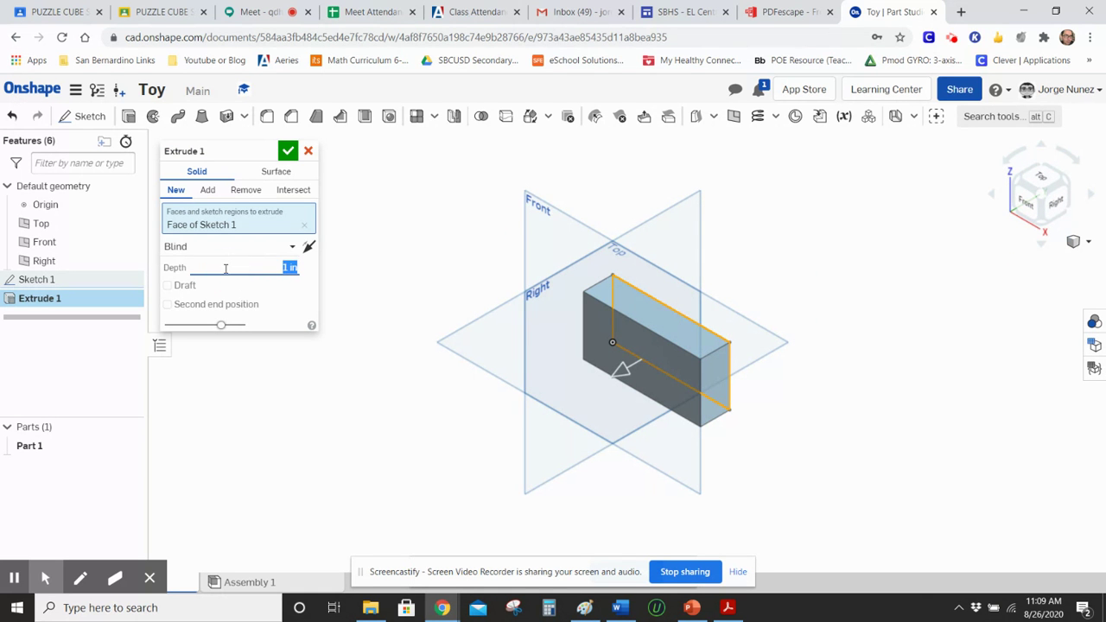
type("0.5")
left_click(288, 151)
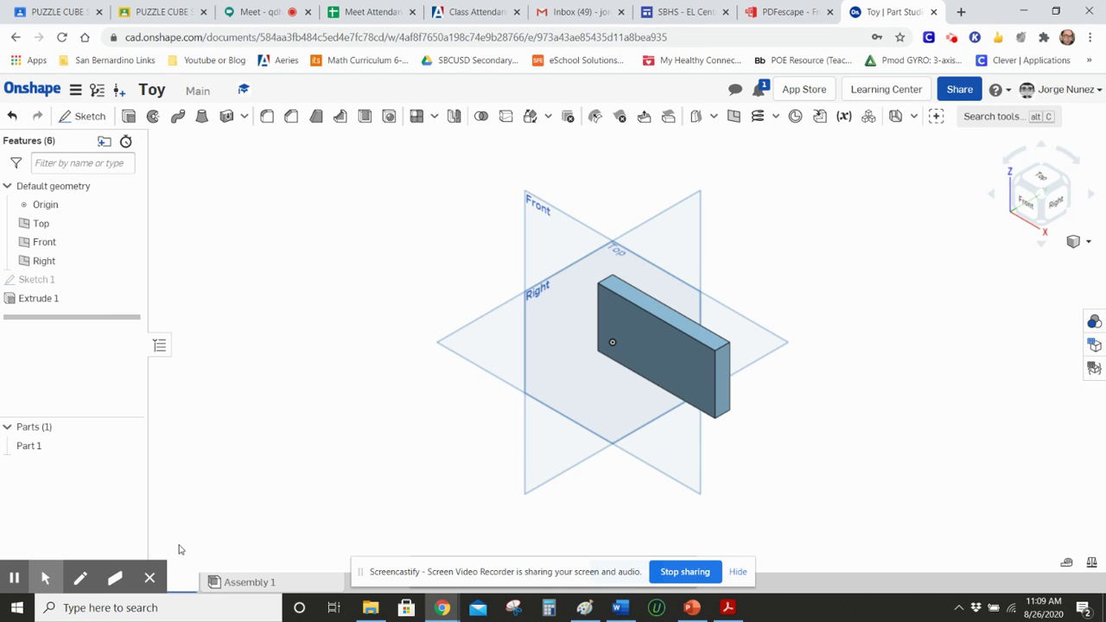
Close the recording toolbar covering the document tabs and add a second Part Studio to the document
left_click(84, 547)
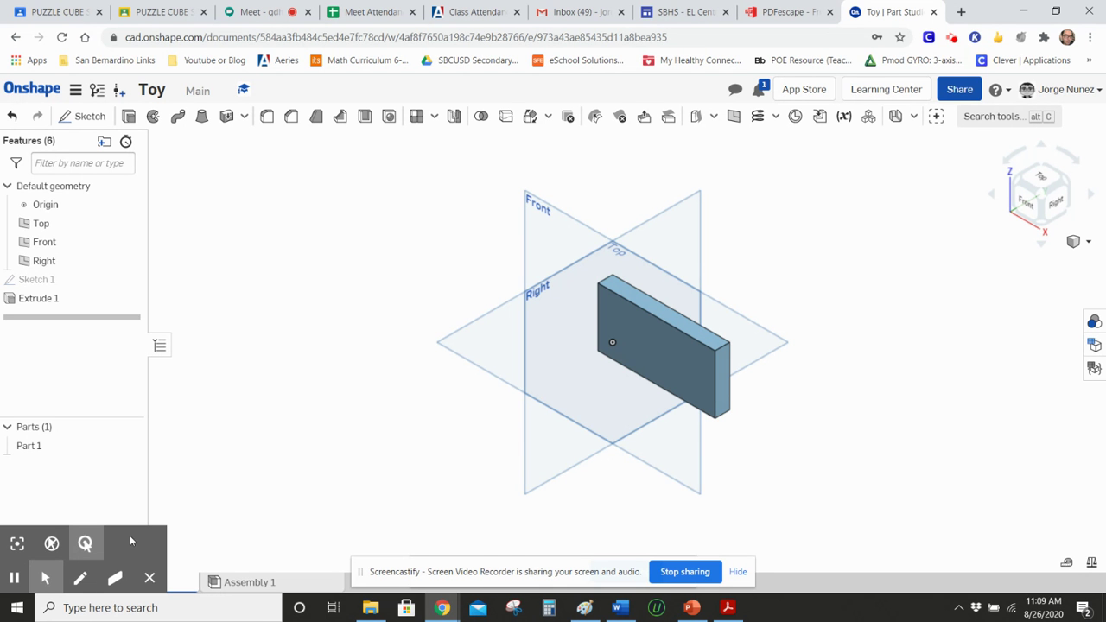
left_click(149, 579)
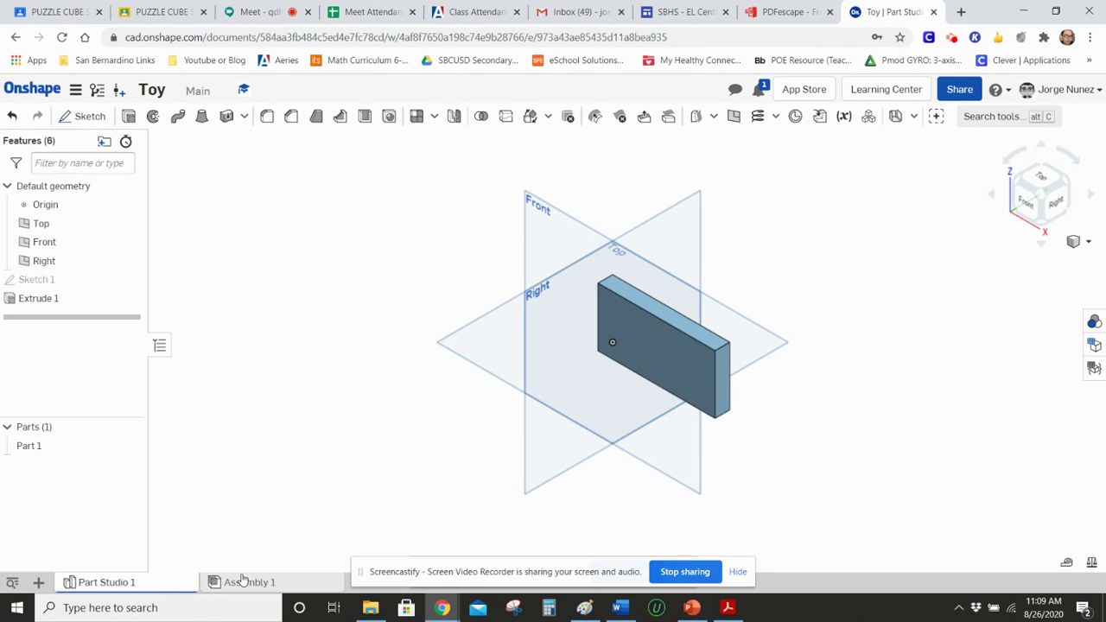
left_click(34, 582)
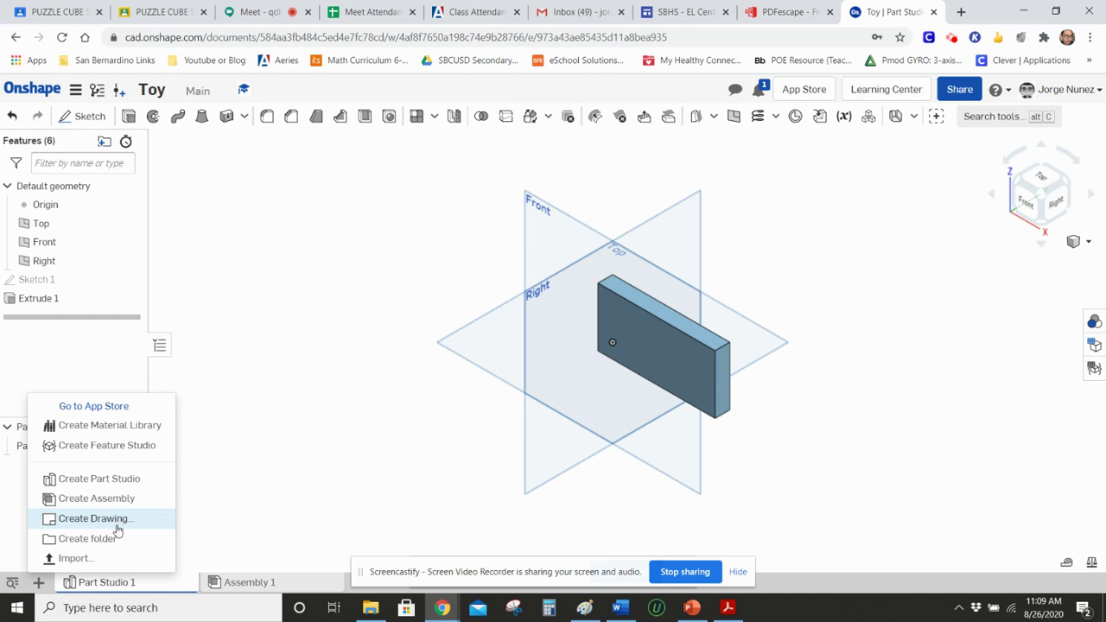
left_click(98, 479)
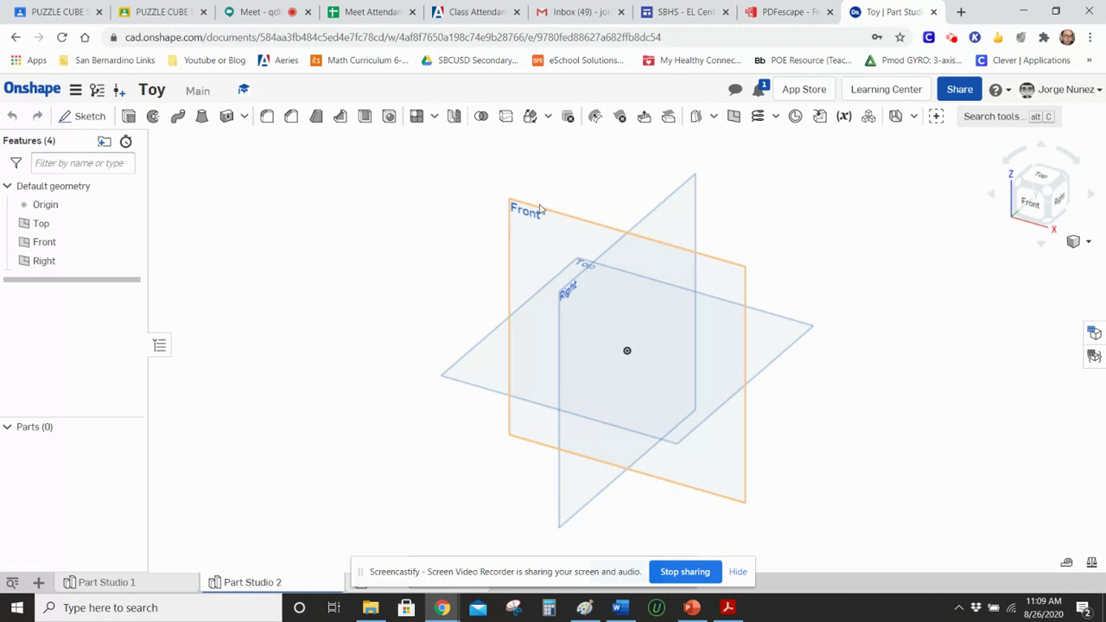
In the new Part Studio, sketch a rectangle about 3.11 by 1.59 in on the Front plane, starting at the origin
left_click(562, 223)
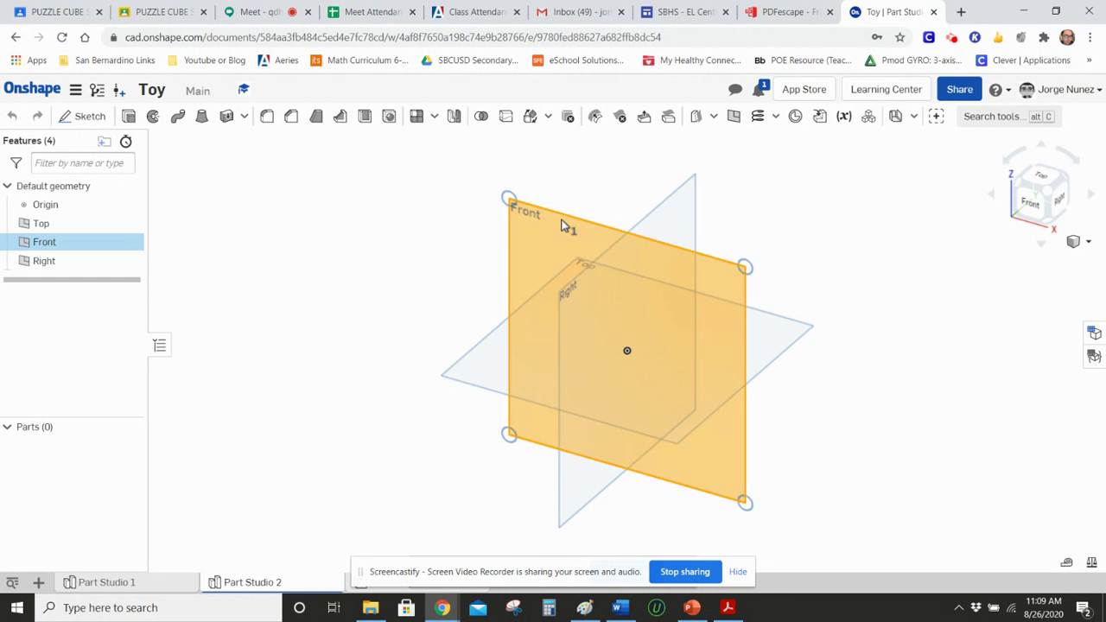
right_click(562, 223)
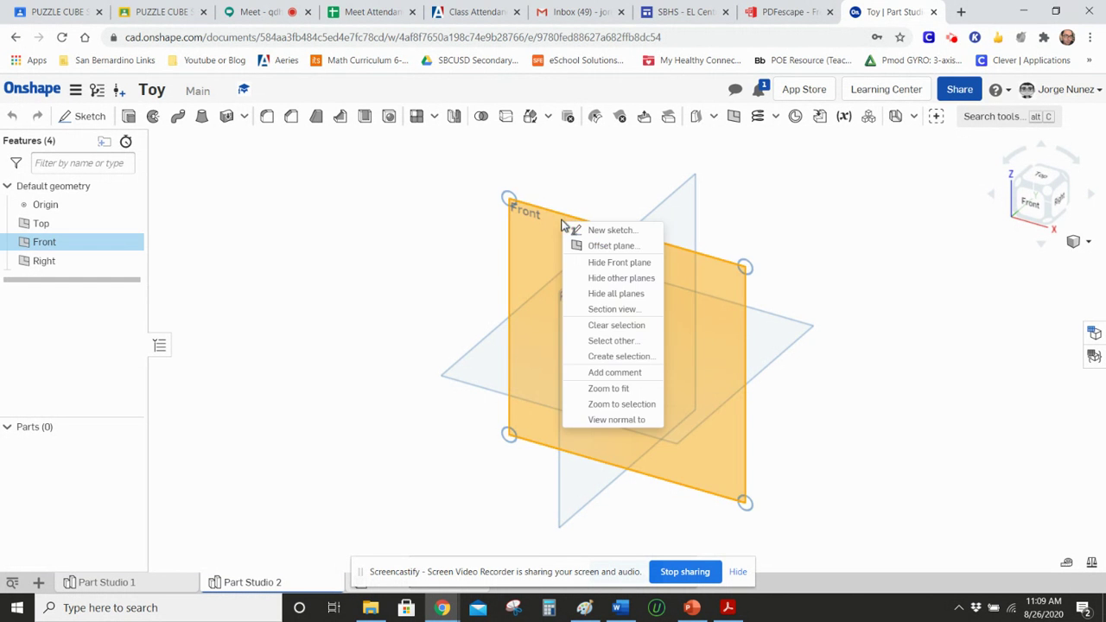
left_click(640, 420)
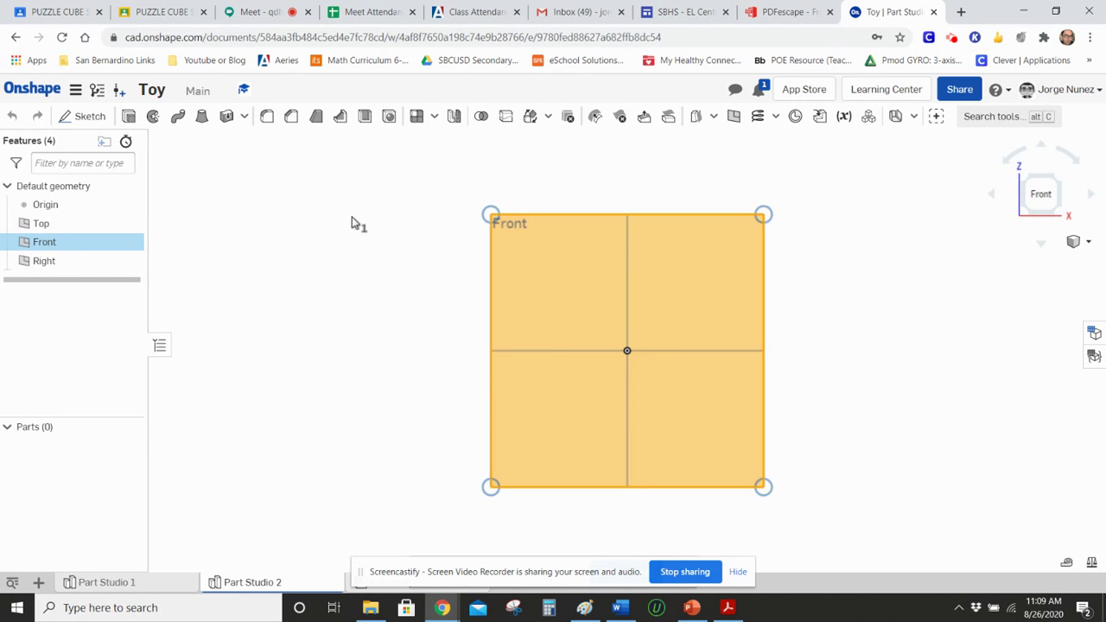
left_click(89, 117)
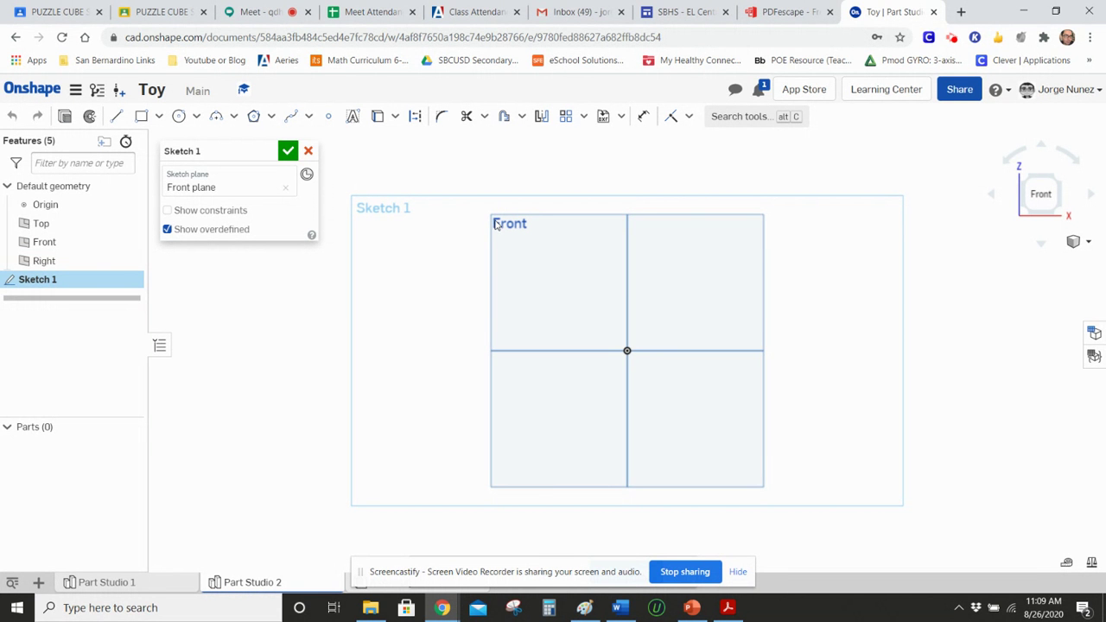
left_click(143, 119)
left_click(628, 351)
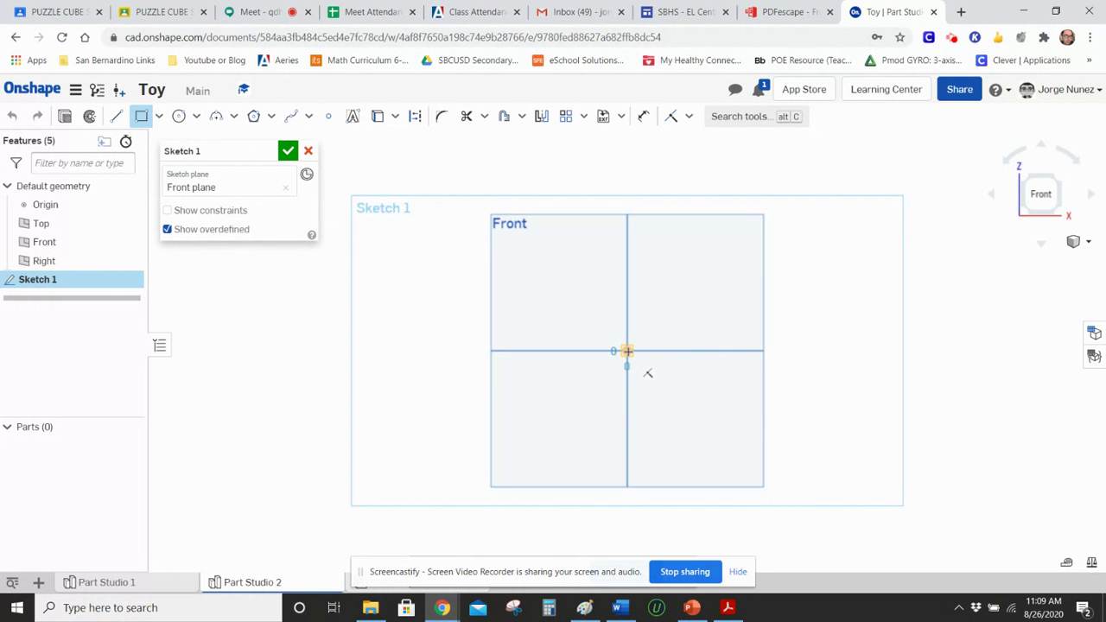
left_click(769, 279)
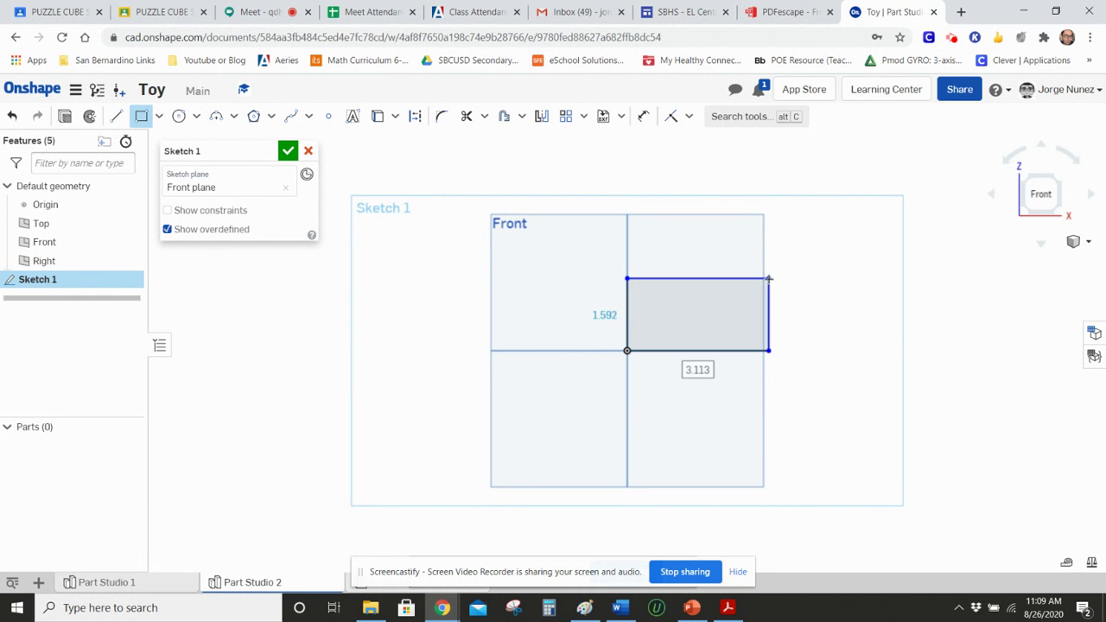
Dimension the rectangle's upper edge and set its width to 4 in
left_click(643, 116)
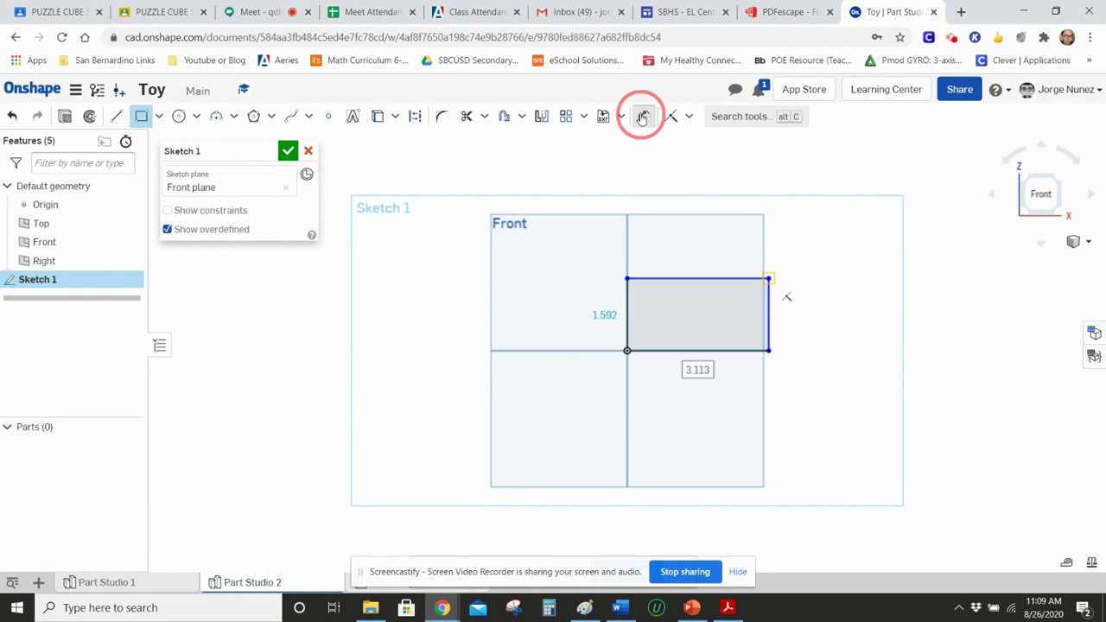
left_click(689, 279)
left_click(689, 247)
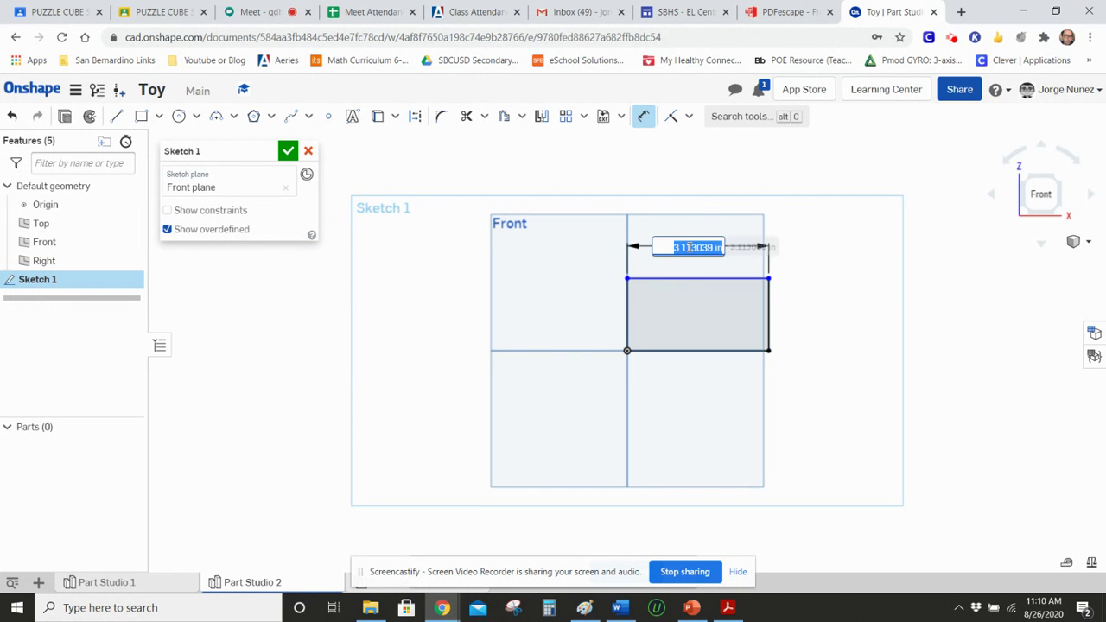
type("1")
key("Escape")
type("4")
key("Return")
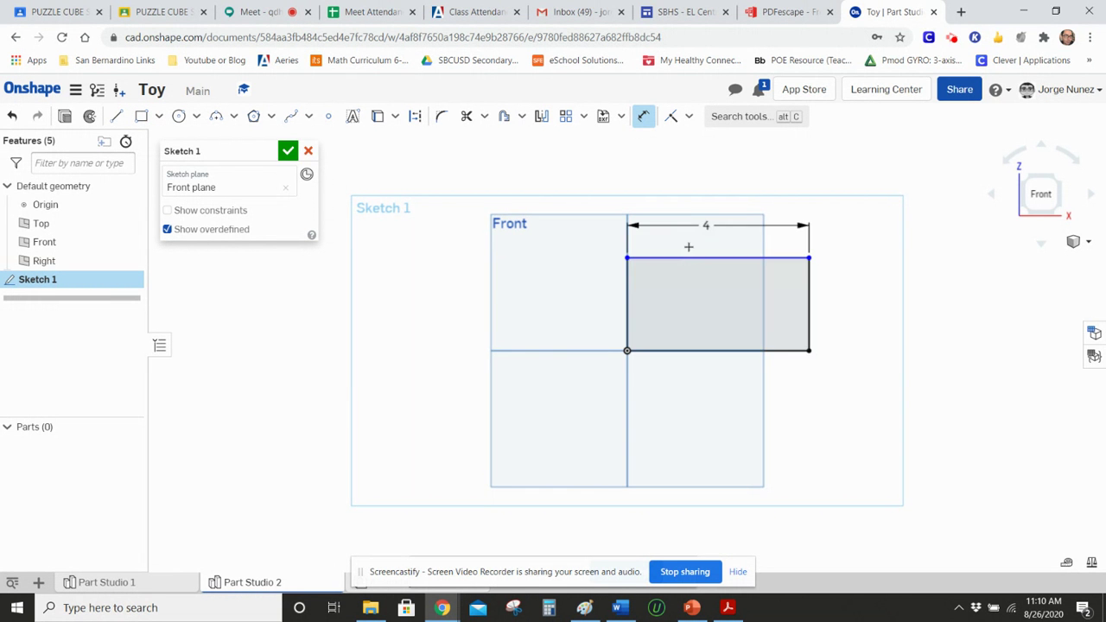
Dimension the rectangle's vertical edge on the origin side and set its height to 2 in
left_click(627, 290)
left_click(555, 296)
key("Return")
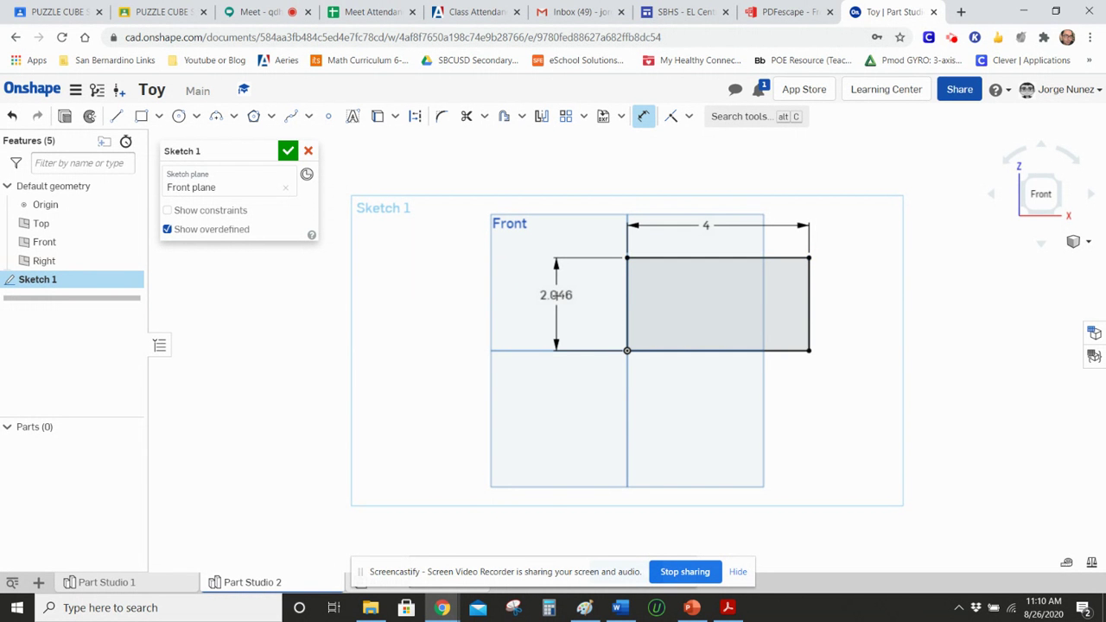
double_click(556, 295)
type("2")
key("Return")
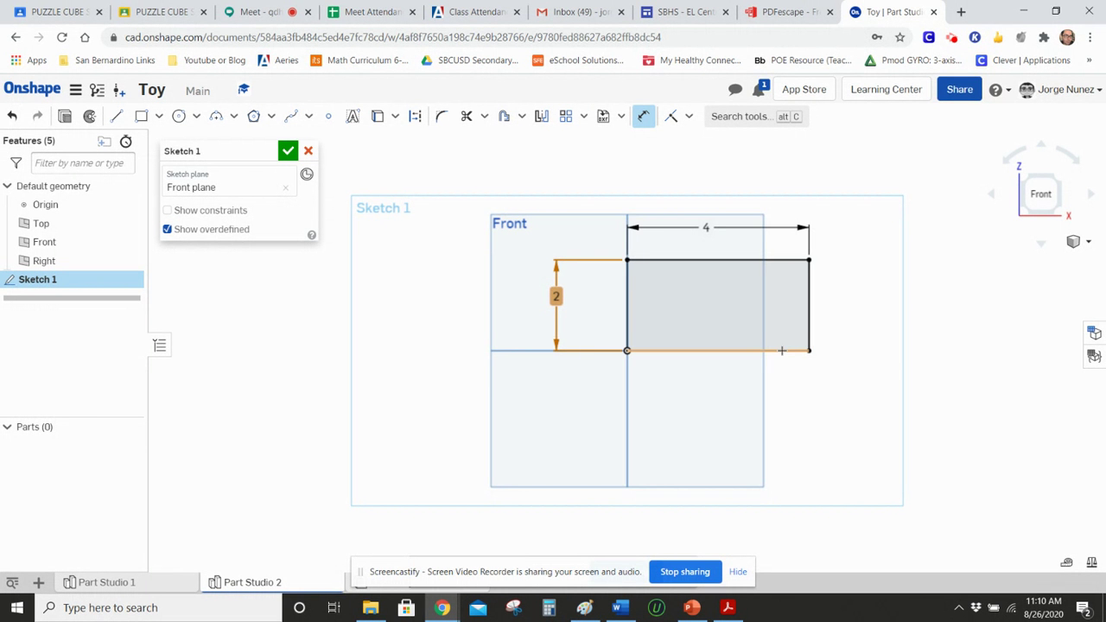
Draw a circle about 0.86 in in diameter near the middle of the rectangle
key("c")
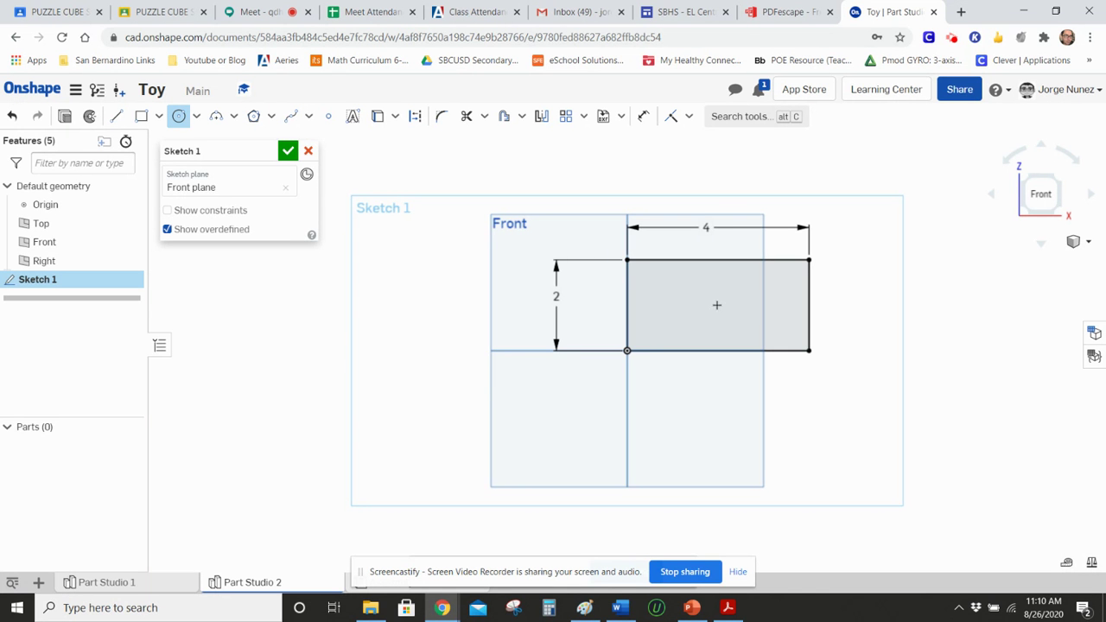
left_click(709, 302)
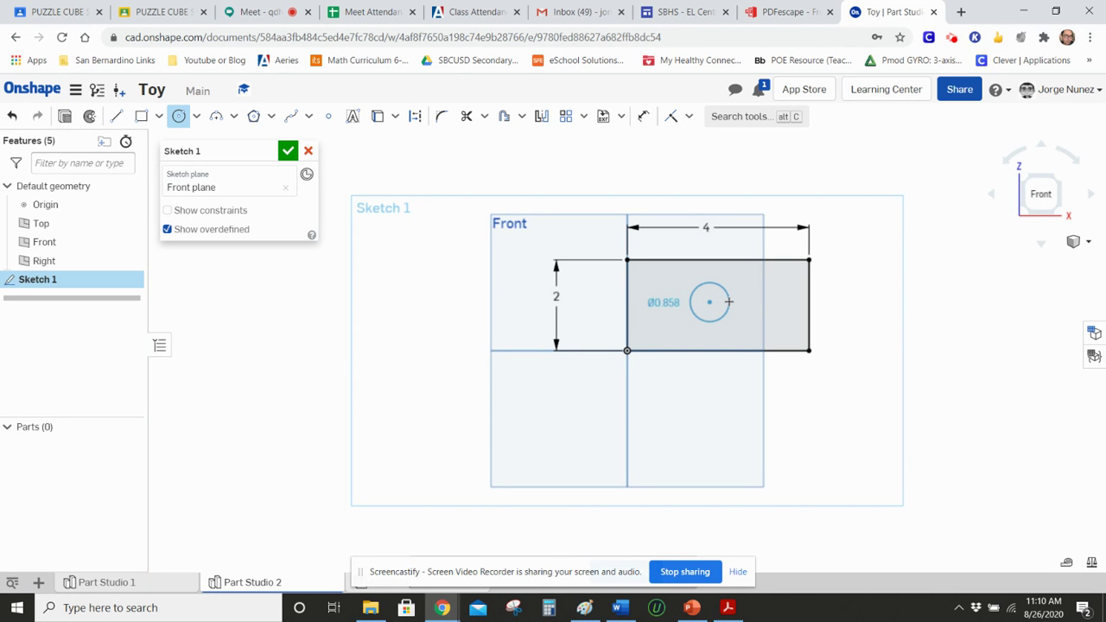
left_click(728, 301)
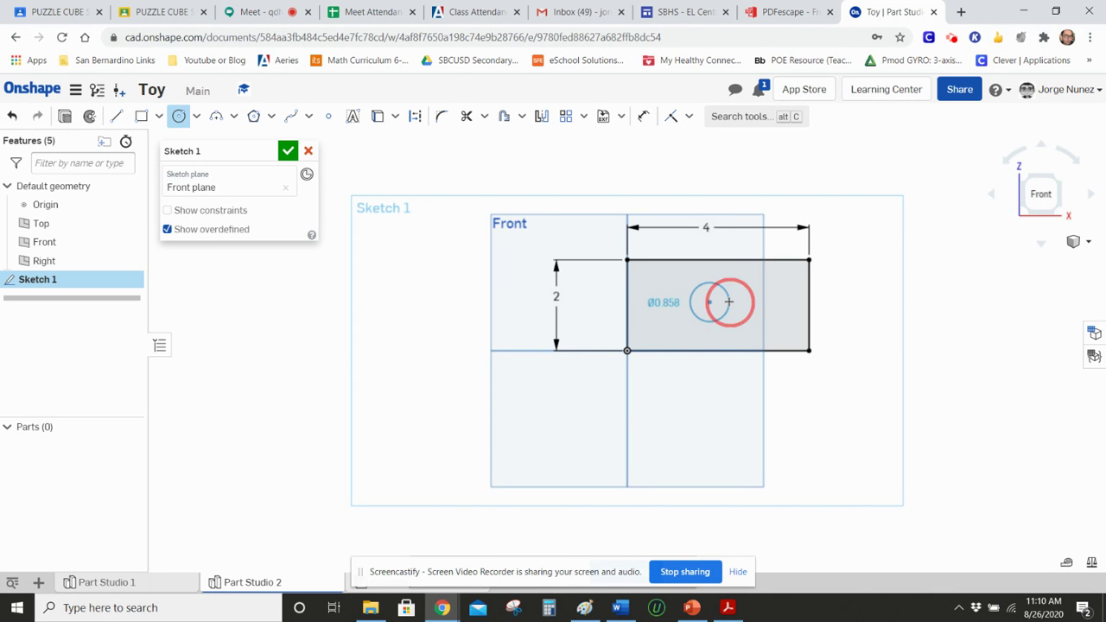
Dimension the circle inside the rectangle and set its diameter to 1 in
left_click(641, 118)
left_click(693, 296)
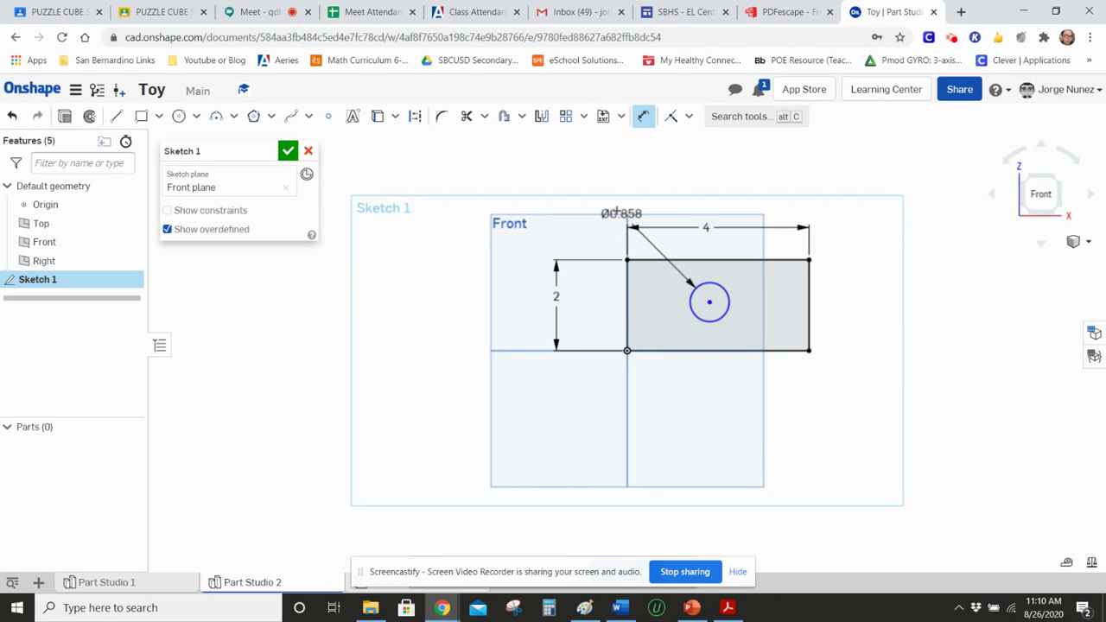
left_click(597, 186)
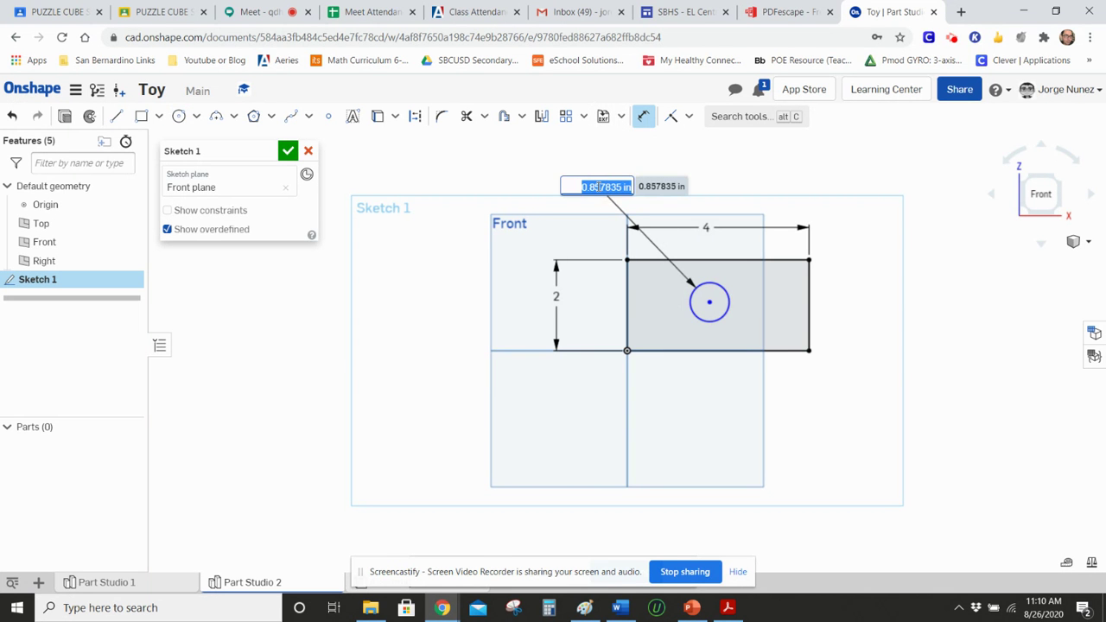
type("1")
key("Return")
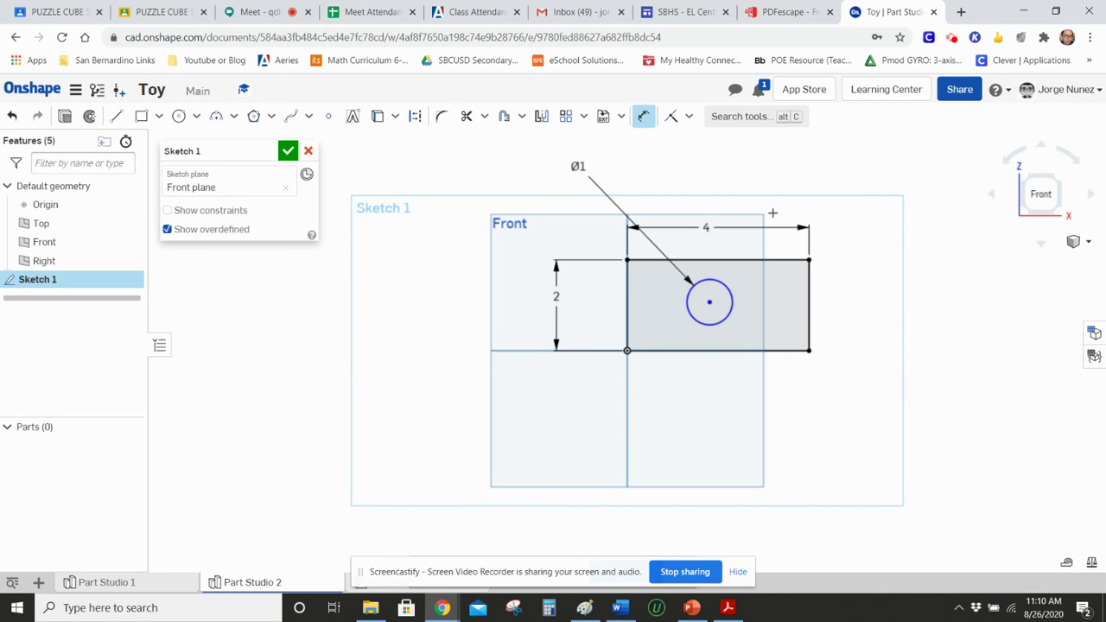
left_click(644, 122)
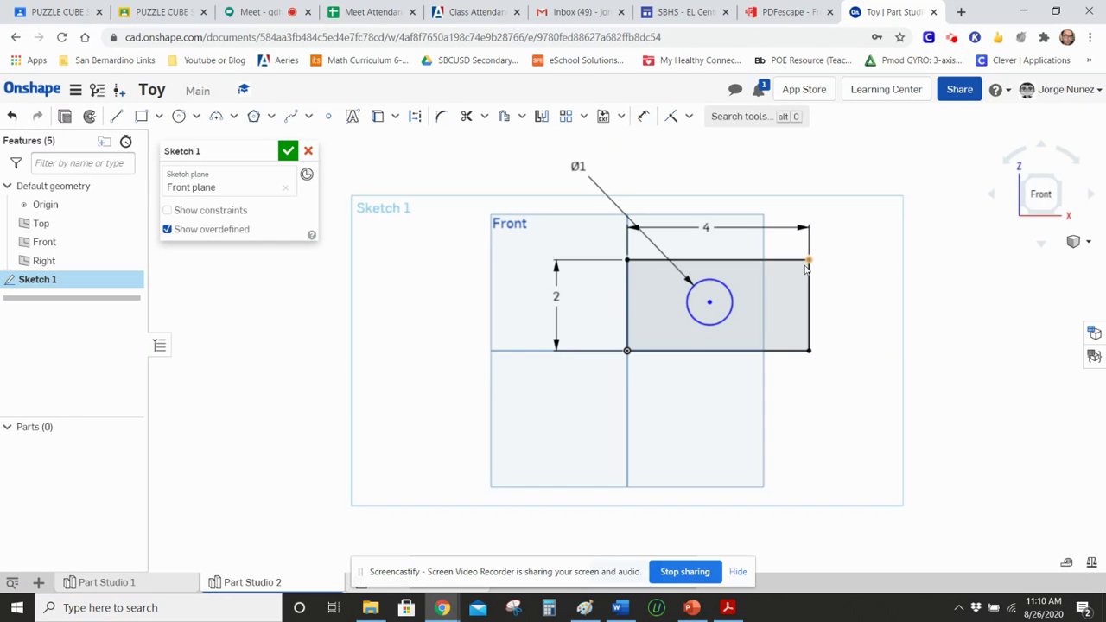
key("d")
left_click(710, 303)
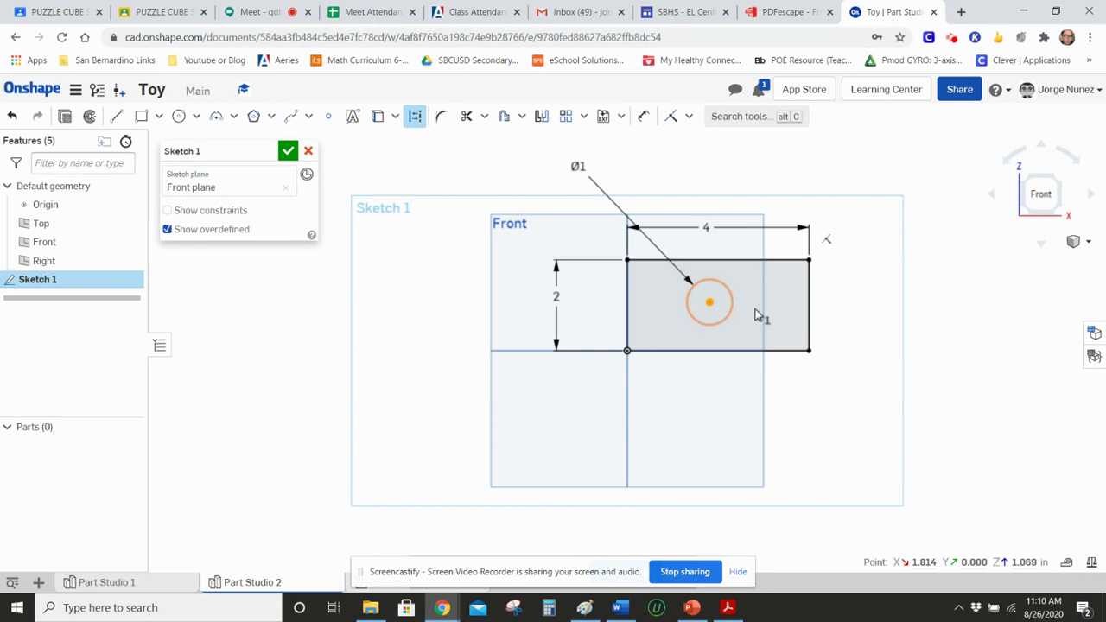
key("Escape")
left_click(810, 304)
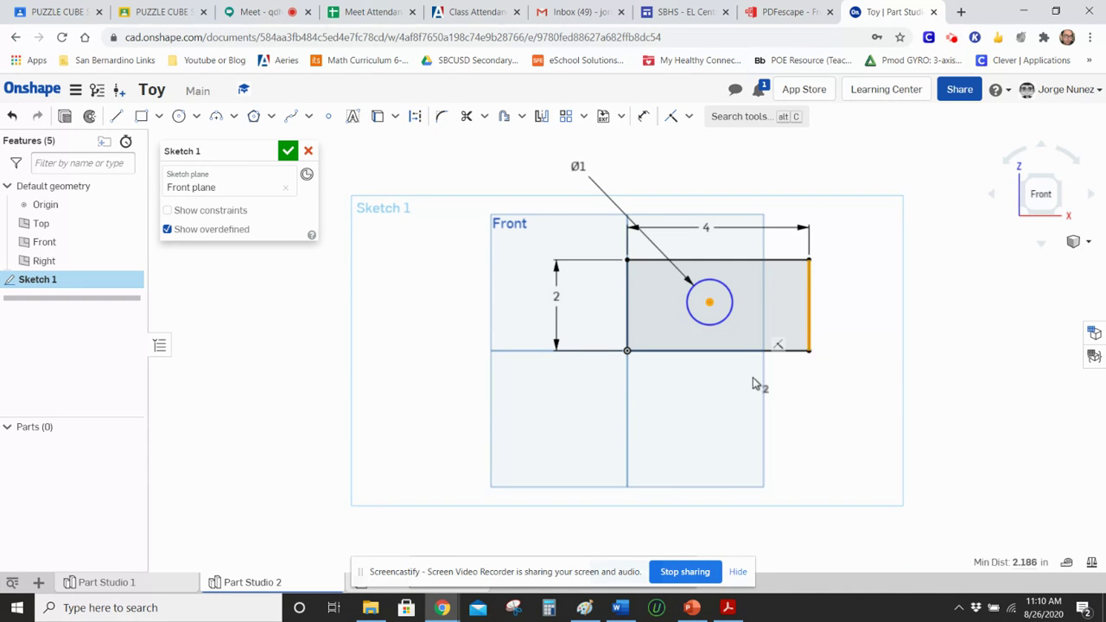
Dimension from the circle's center to the rectangle's vertical edge away from the origin and set the distance to 2 in
left_click(645, 116)
left_click(710, 302)
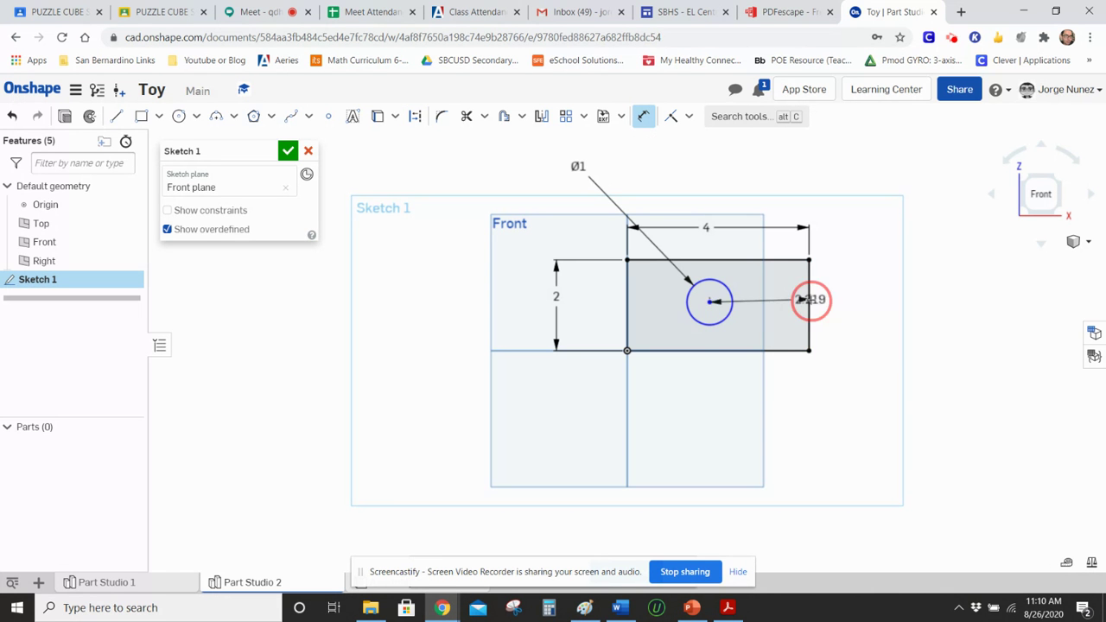
left_click(810, 303)
left_click(755, 388)
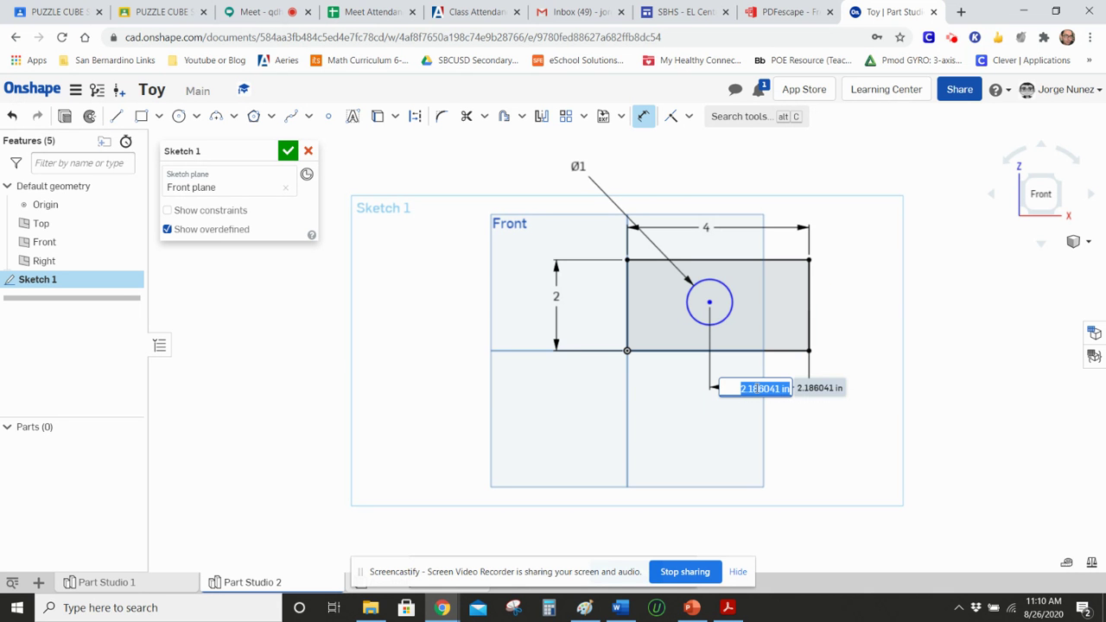
type("2")
key("Return")
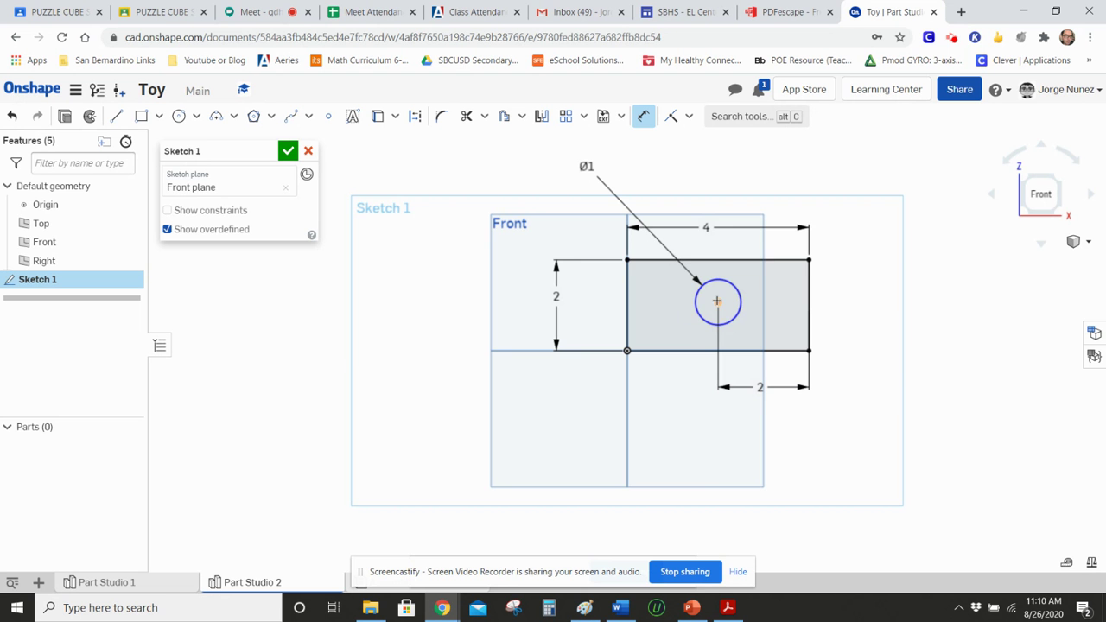
Dimension from the circle's center to the rectangle's upper edge and set the distance to 1 in
left_click(784, 261)
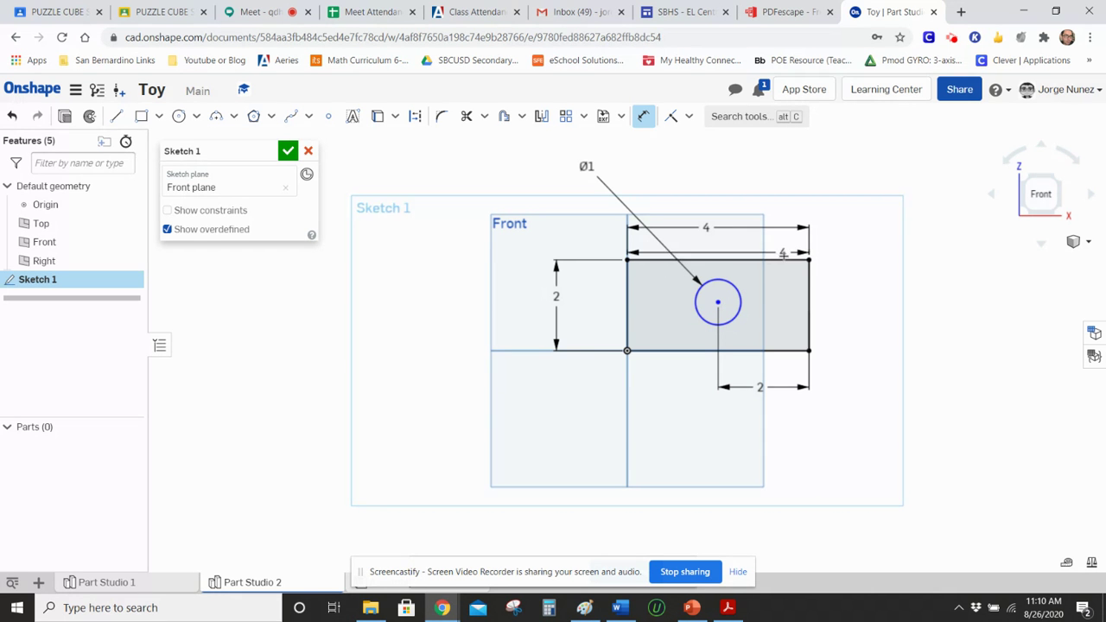
key("Escape")
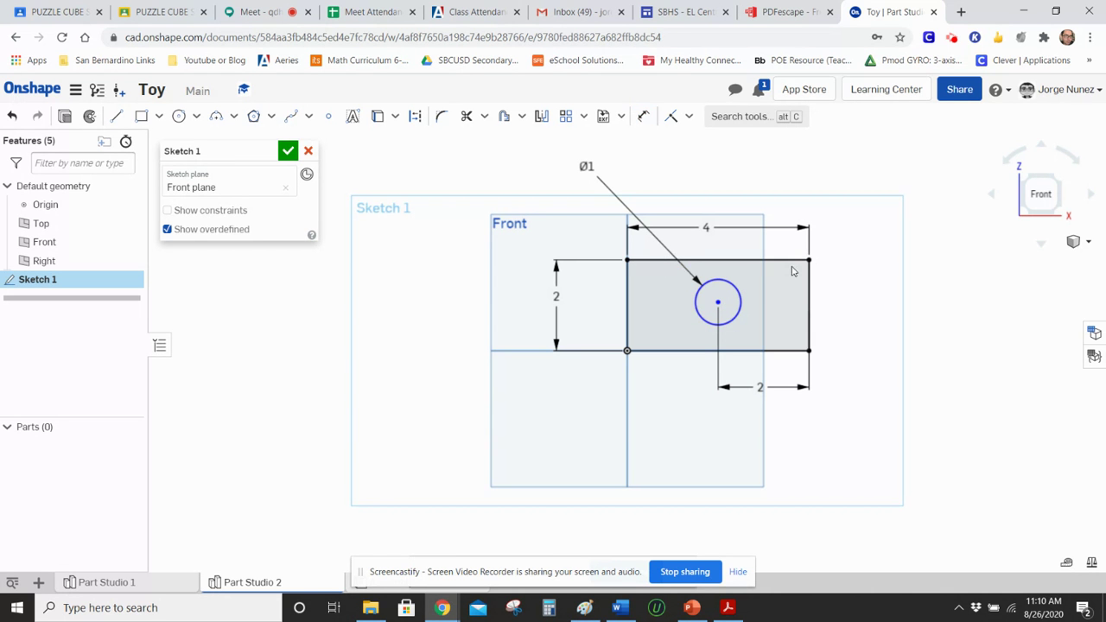
left_click(644, 116)
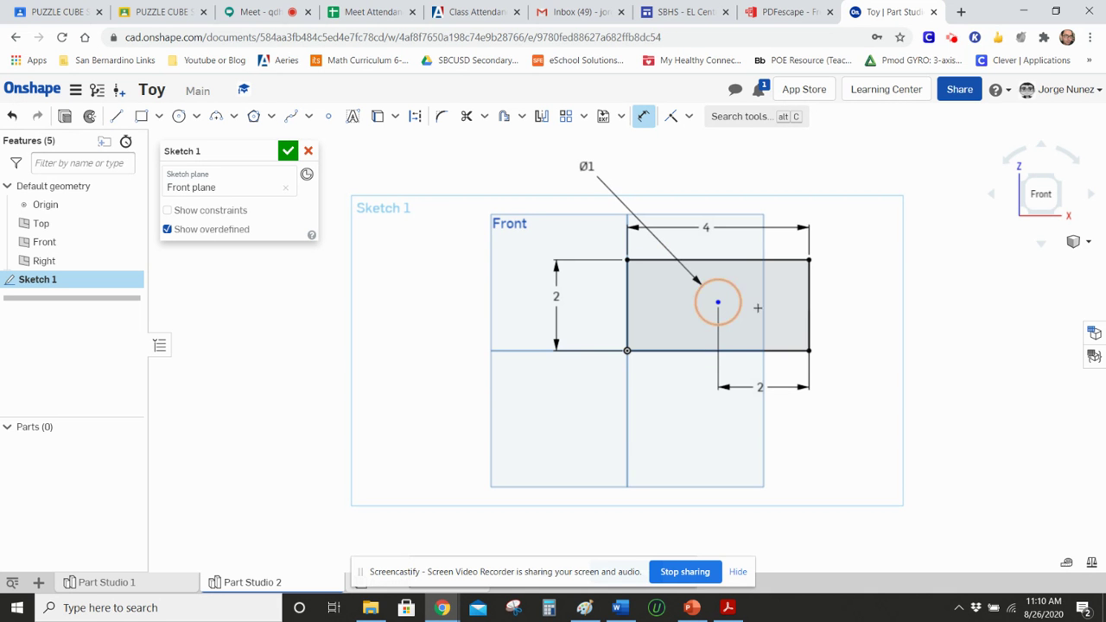
left_click(717, 301)
left_click(750, 261)
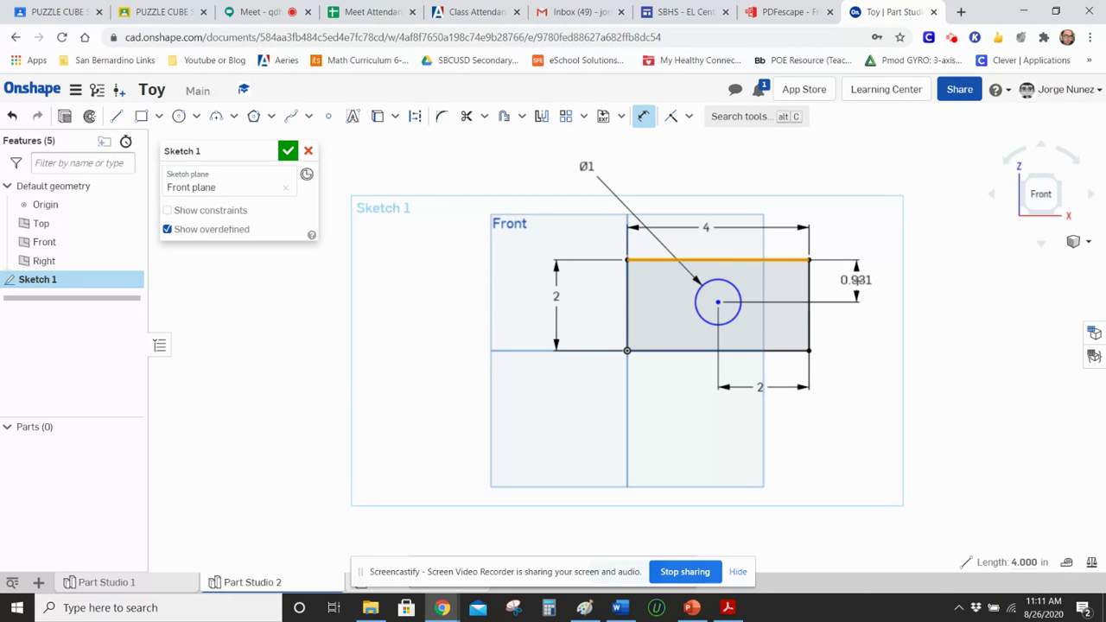
left_click(852, 276)
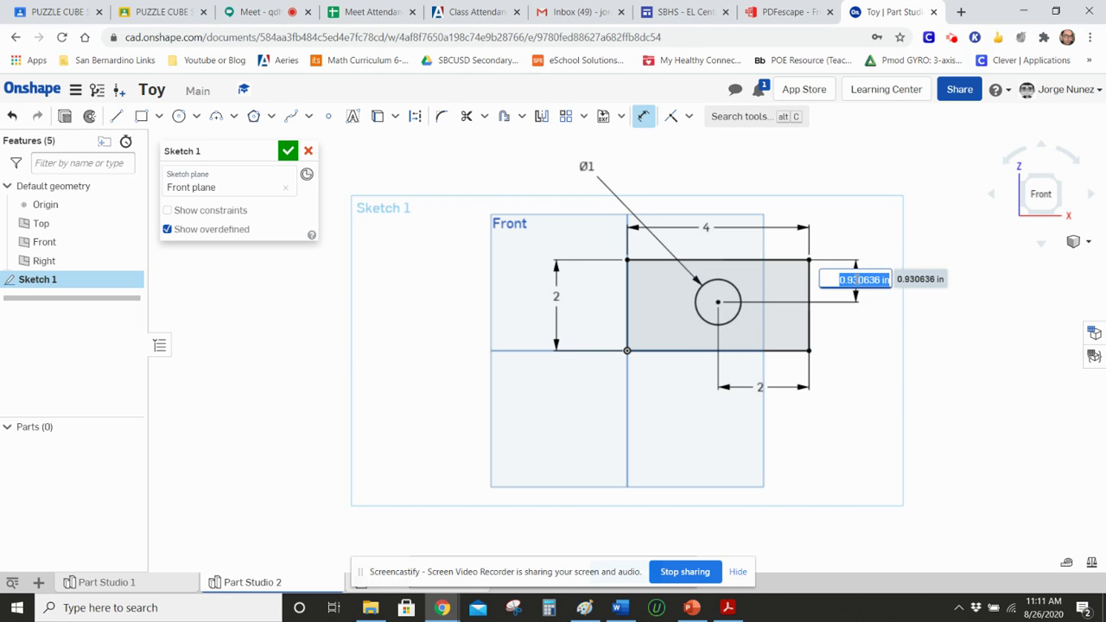
type("1")
key("Return")
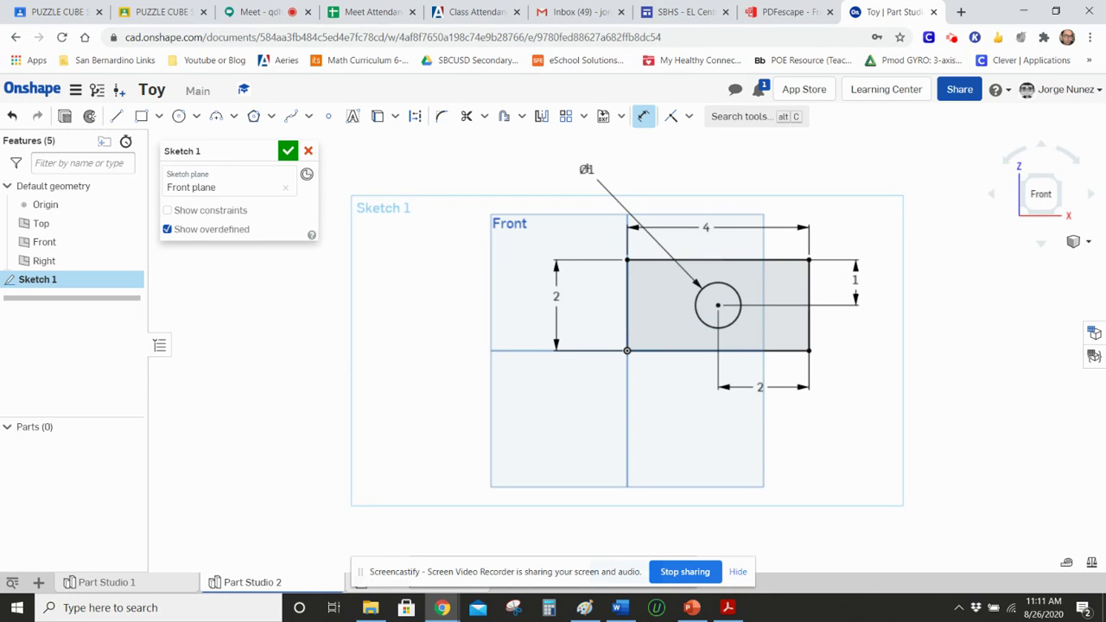
Finish the sketch and extrude the rectangular region around the circle as a new solid 0.5 in deep
left_click(287, 152)
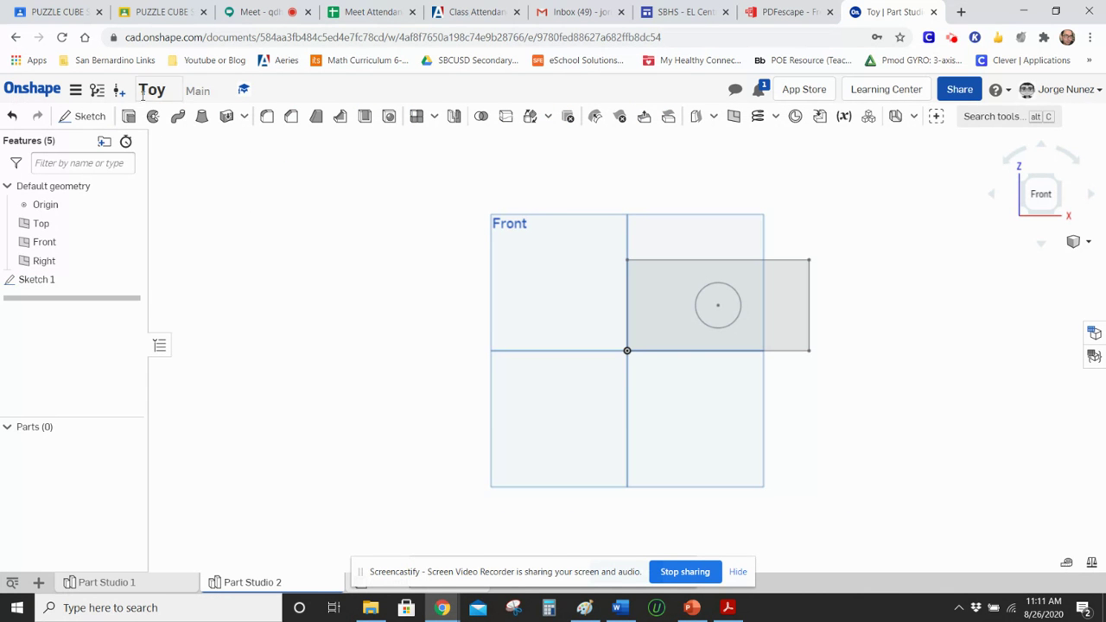
left_click(129, 116)
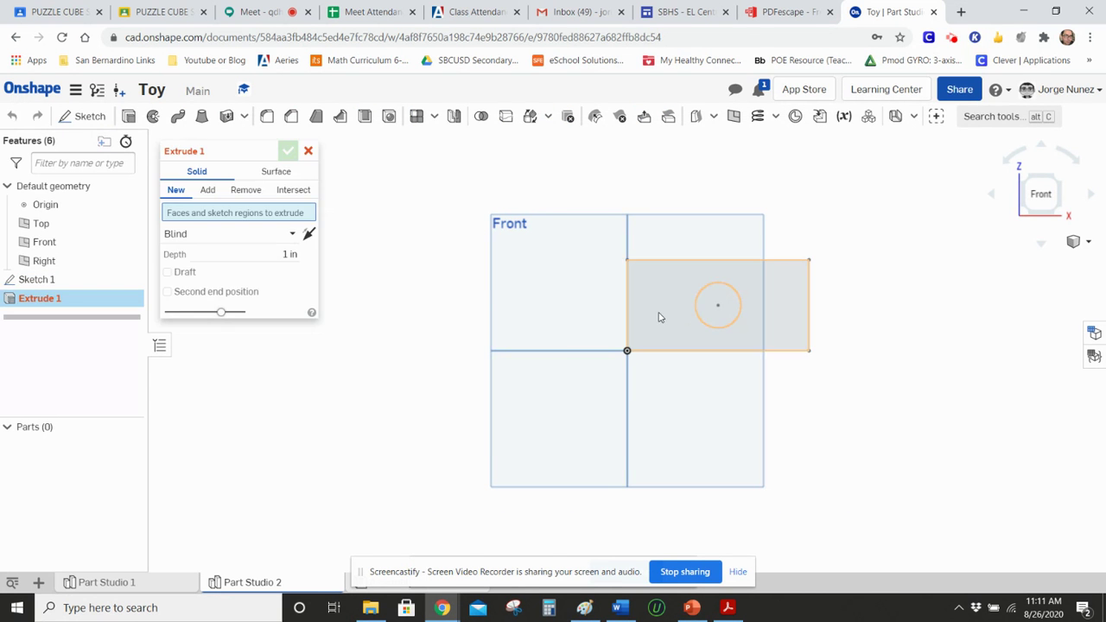
left_click(657, 315)
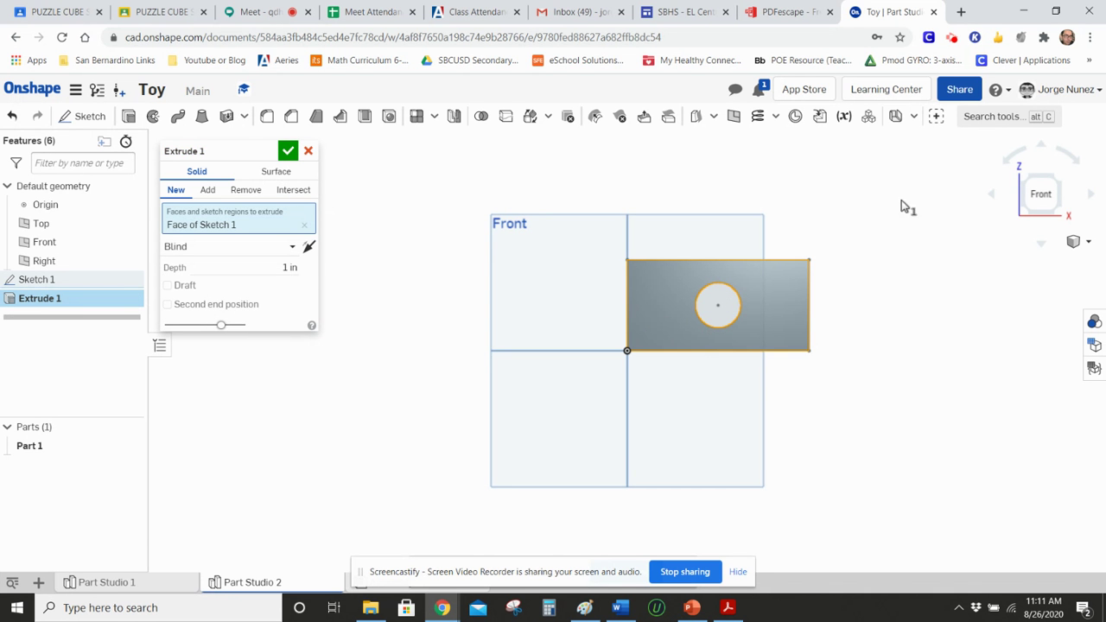
left_click(285, 267)
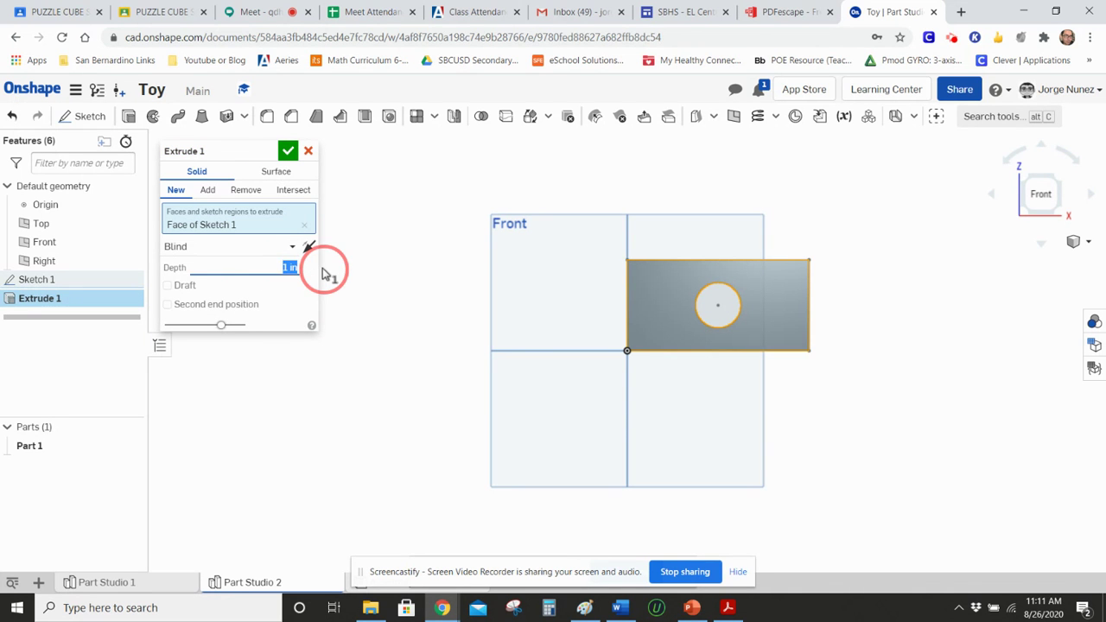
type("0.5")
left_click(288, 151)
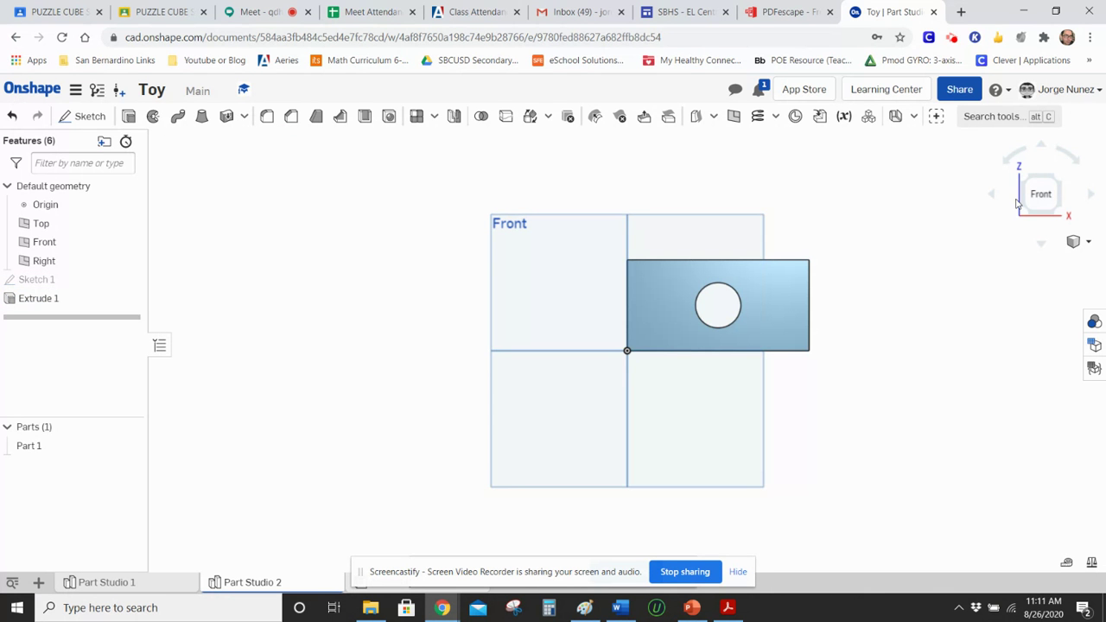
left_click(1080, 241)
left_click(1013, 261)
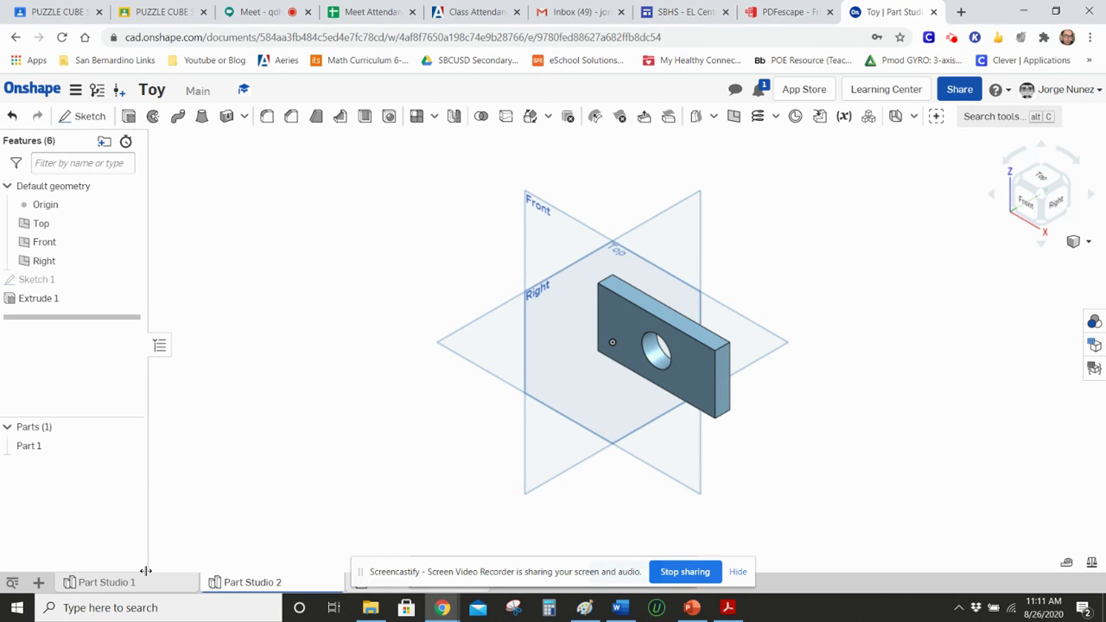
Create another Part Studio and start a sketch on its Front plane, viewed straight on
left_click(38, 583)
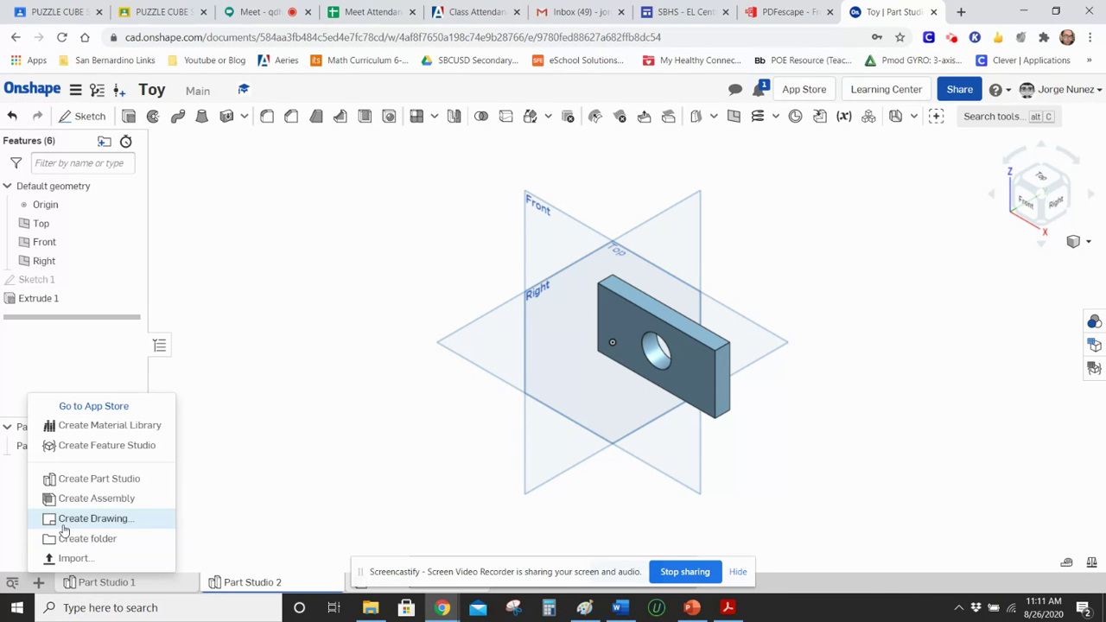
left_click(120, 483)
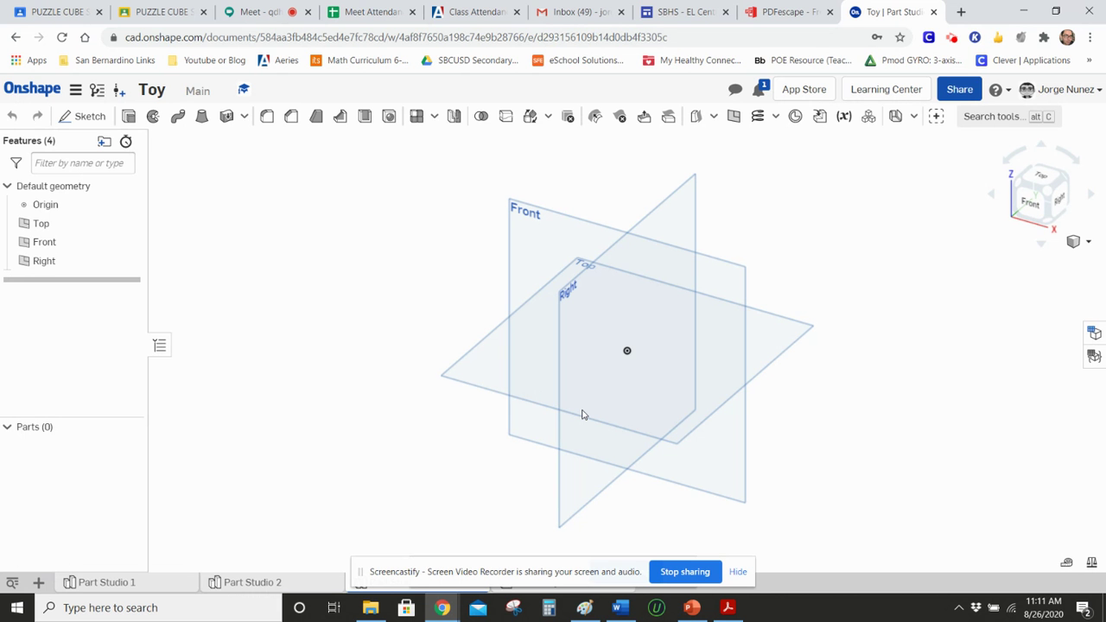
right_click(550, 220)
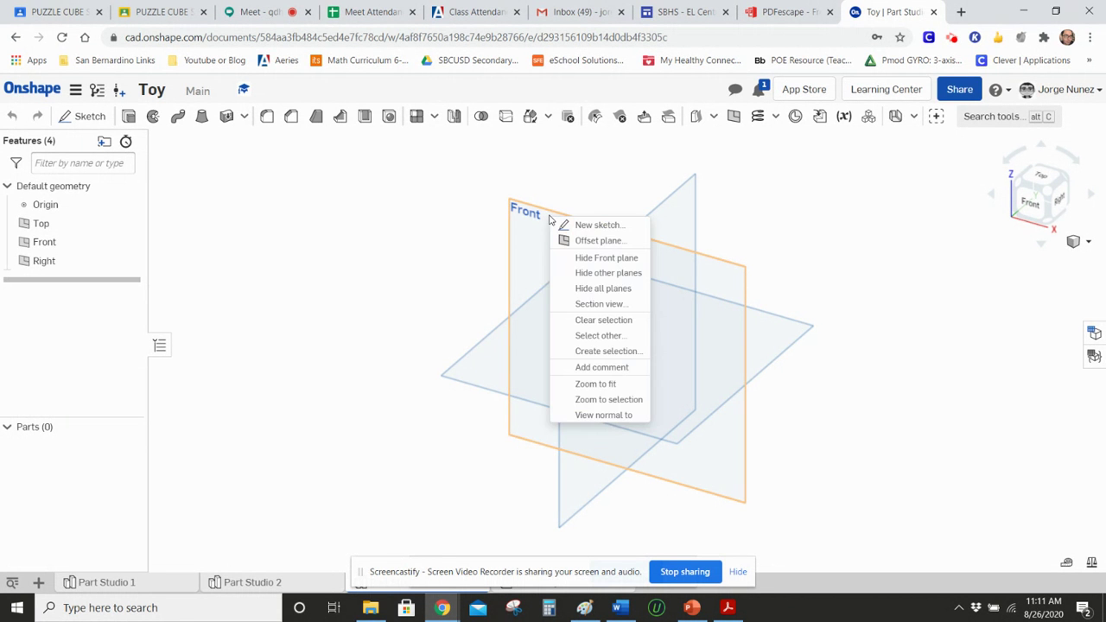
left_click(610, 417)
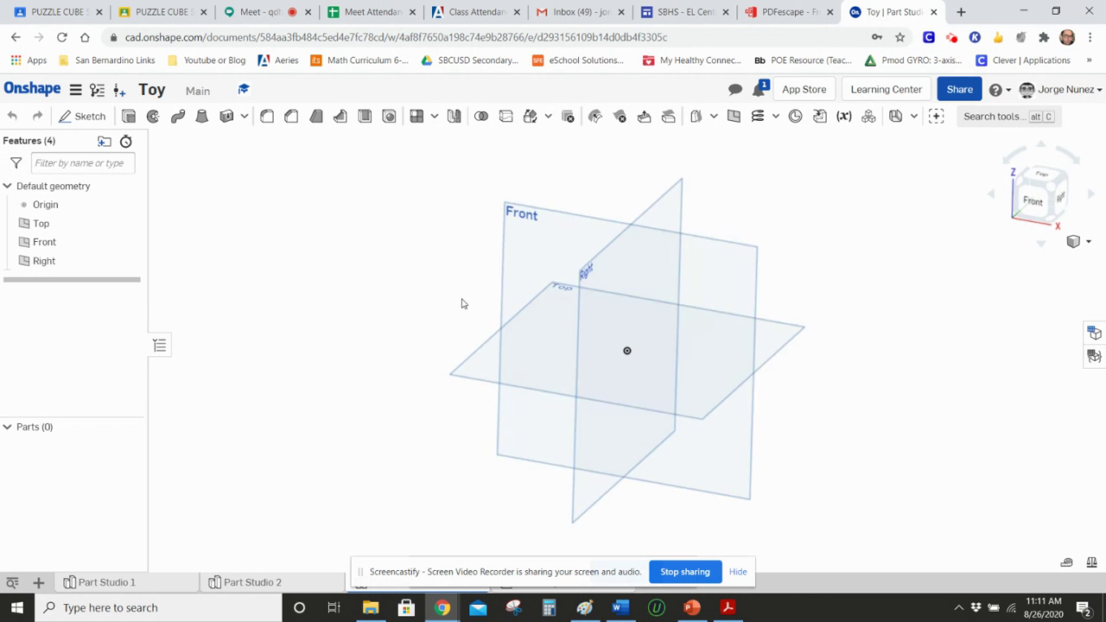
left_click(89, 119)
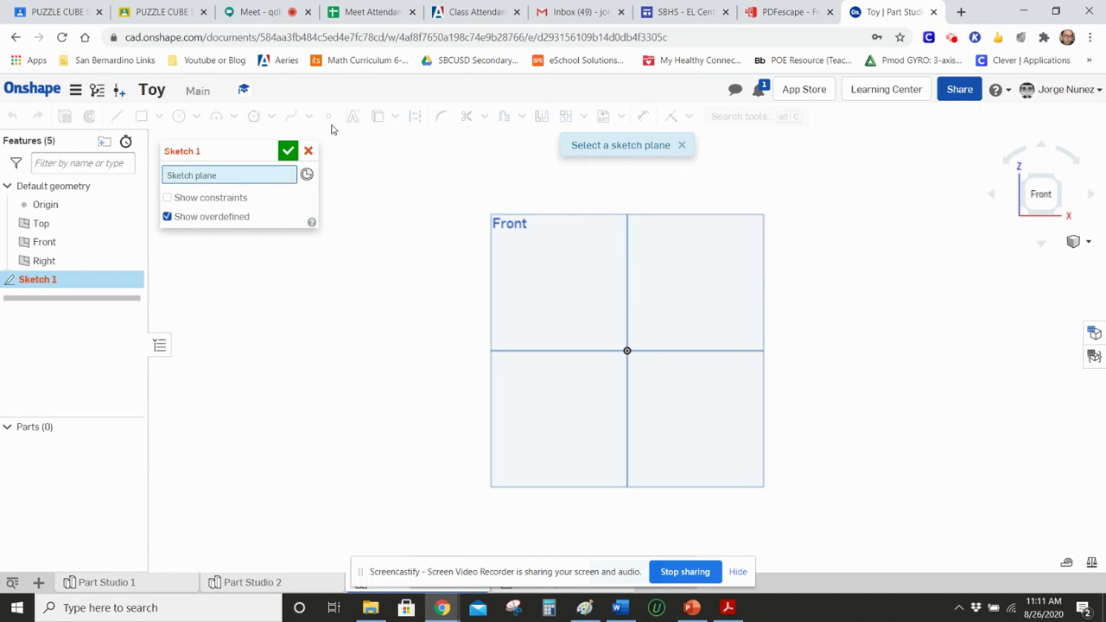
left_click(759, 226)
Draw a circle about 1.46 in in diameter centered on the origin
left_click(179, 115)
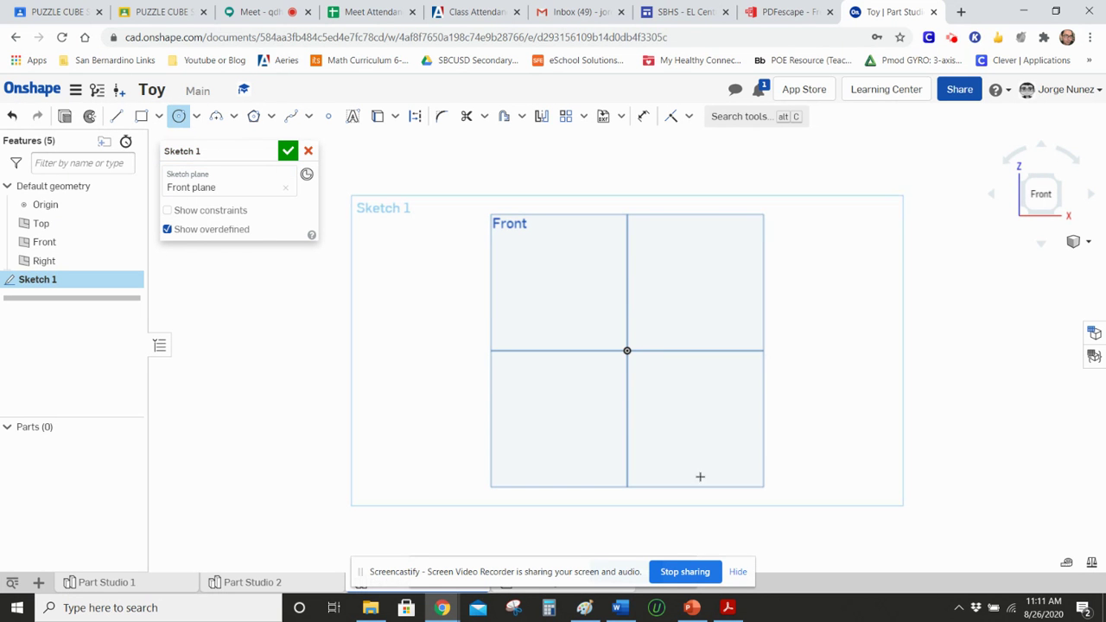
left_click(627, 351)
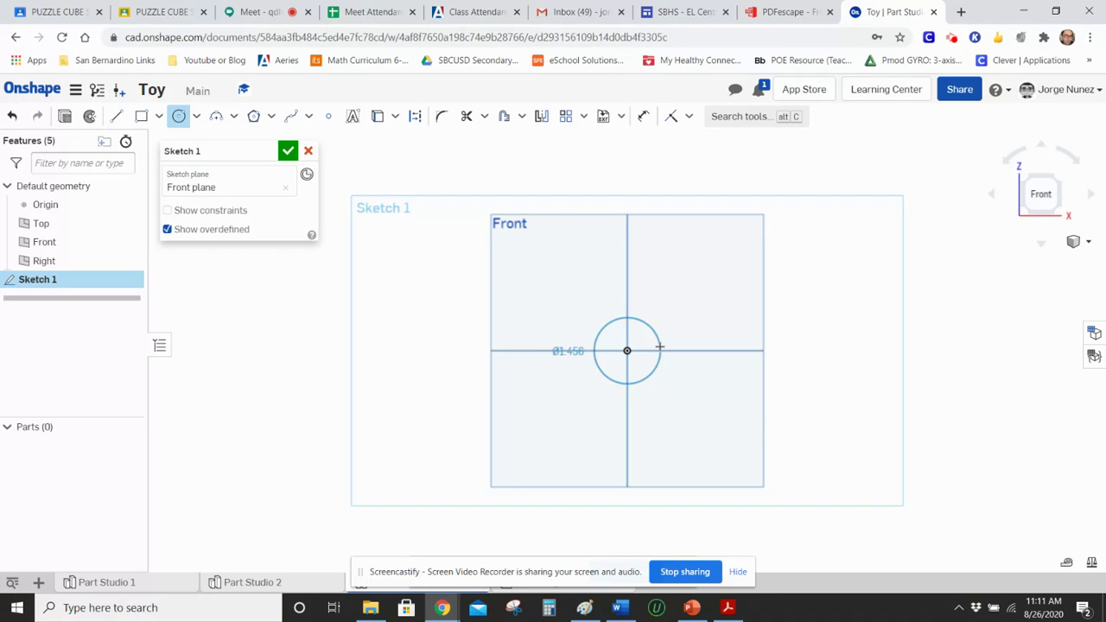
left_click(660, 348)
Dimension the circle at the origin and set its diameter to 1 in
left_click(643, 115)
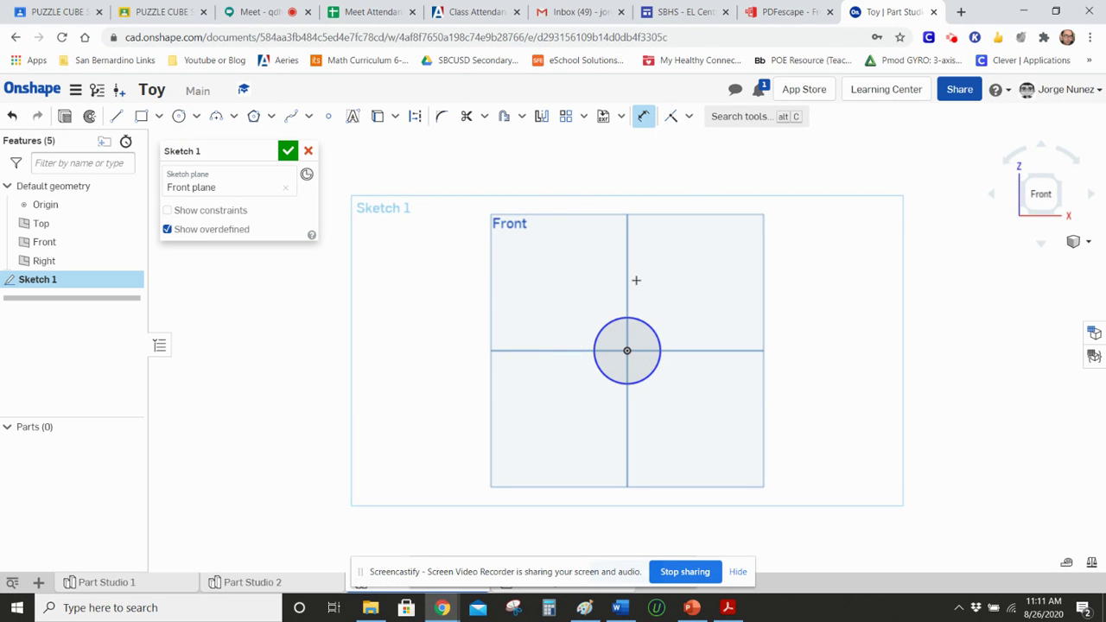
left_click(637, 318)
left_click(709, 280)
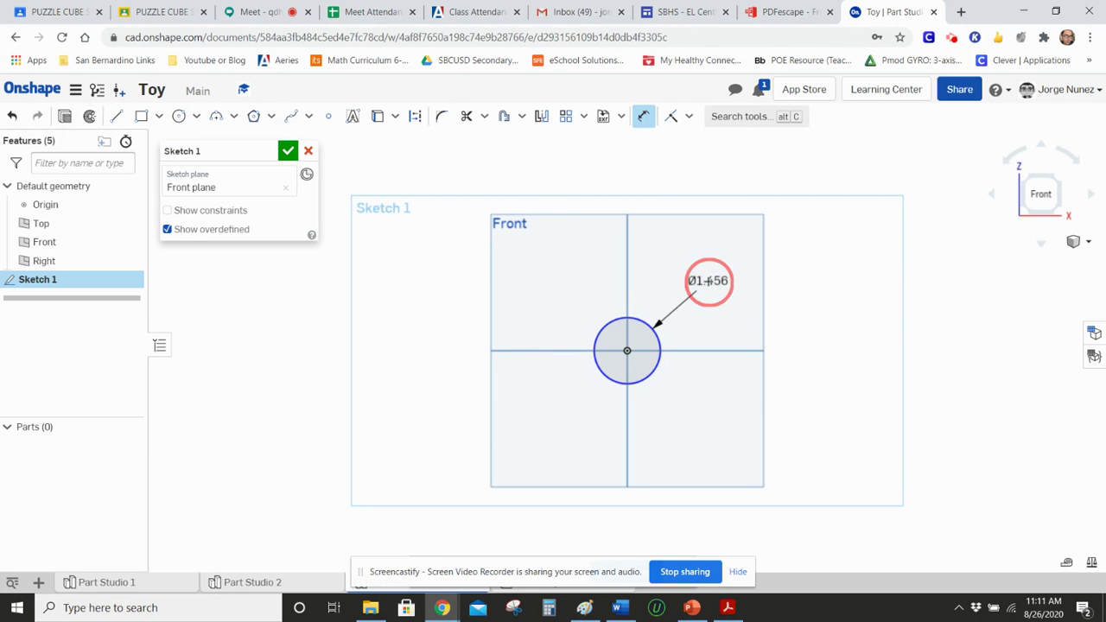
type("1")
key("Return")
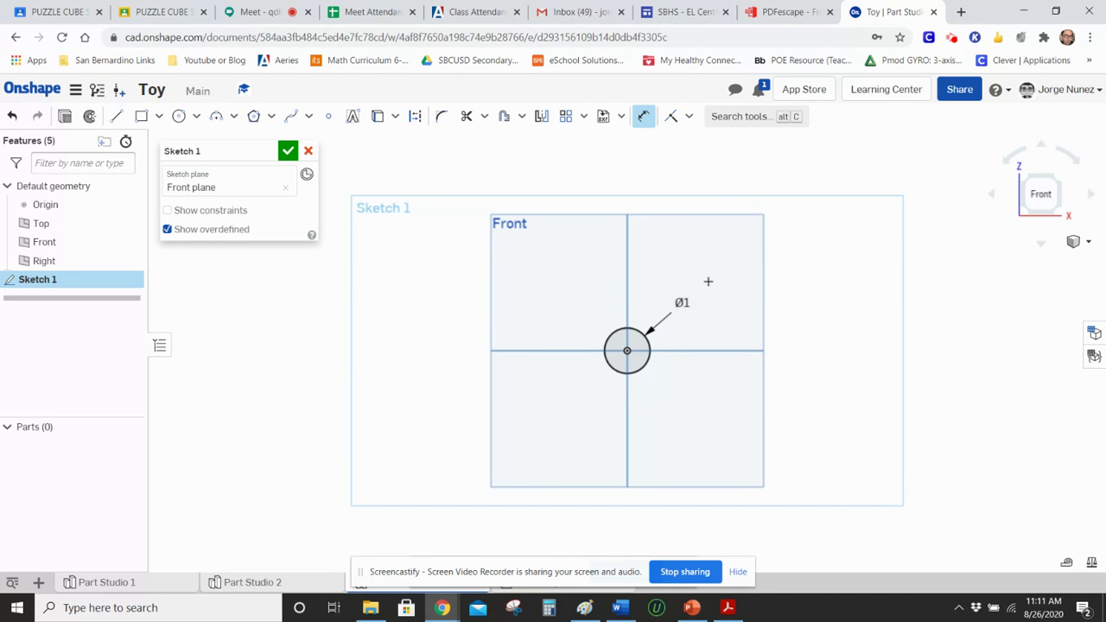
Finish the circle sketch and extrude the circle as a new solid 4 in deep
left_click(288, 150)
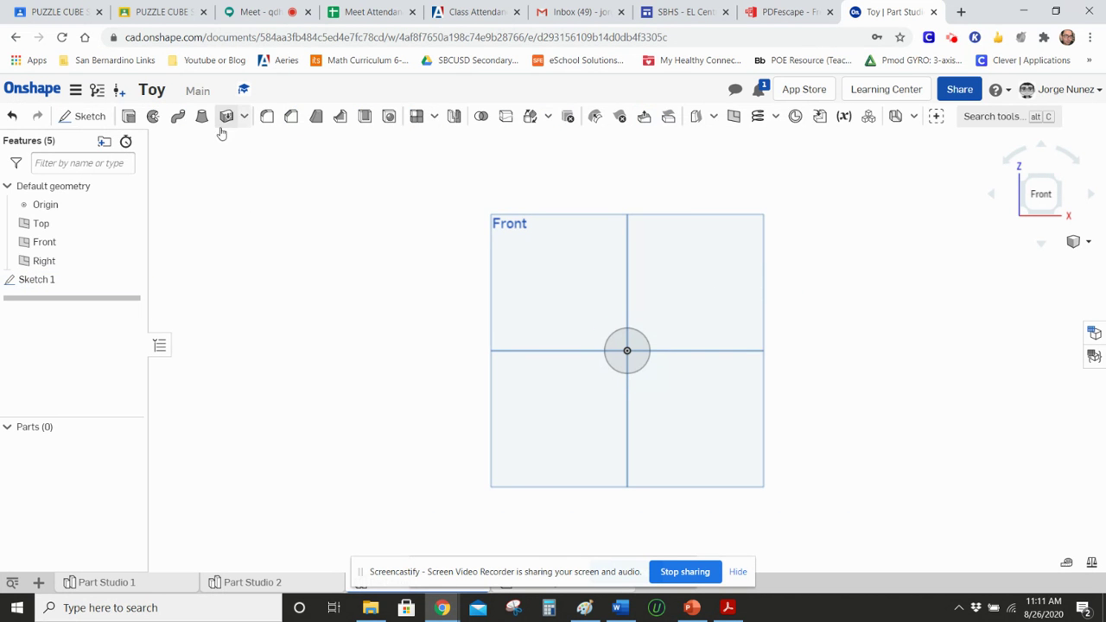
left_click(129, 115)
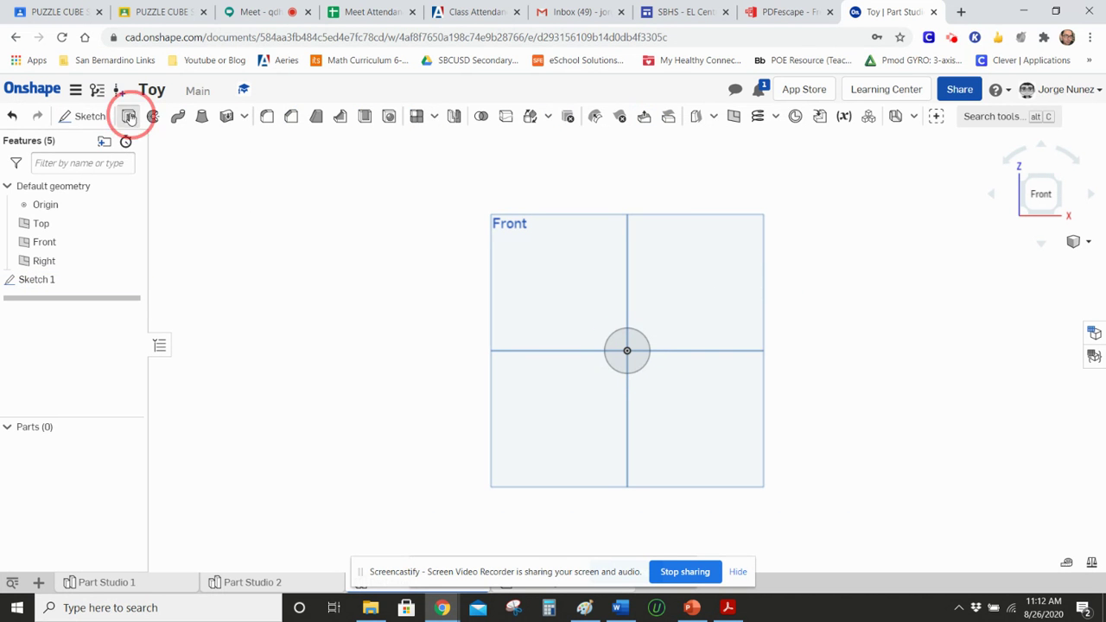
left_click(632, 344)
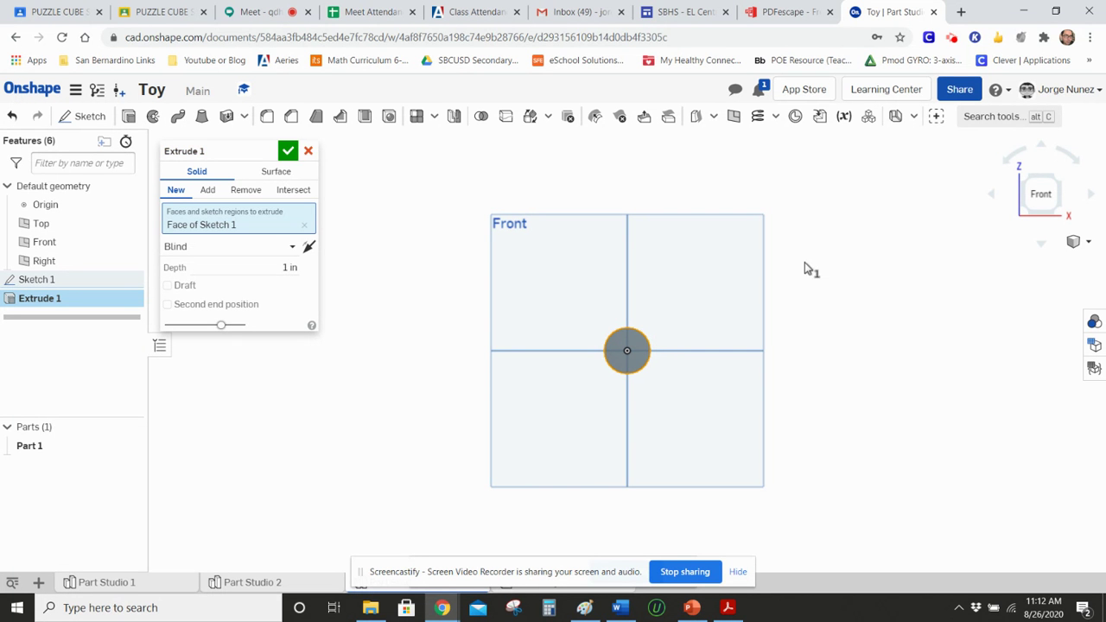
left_click(286, 267)
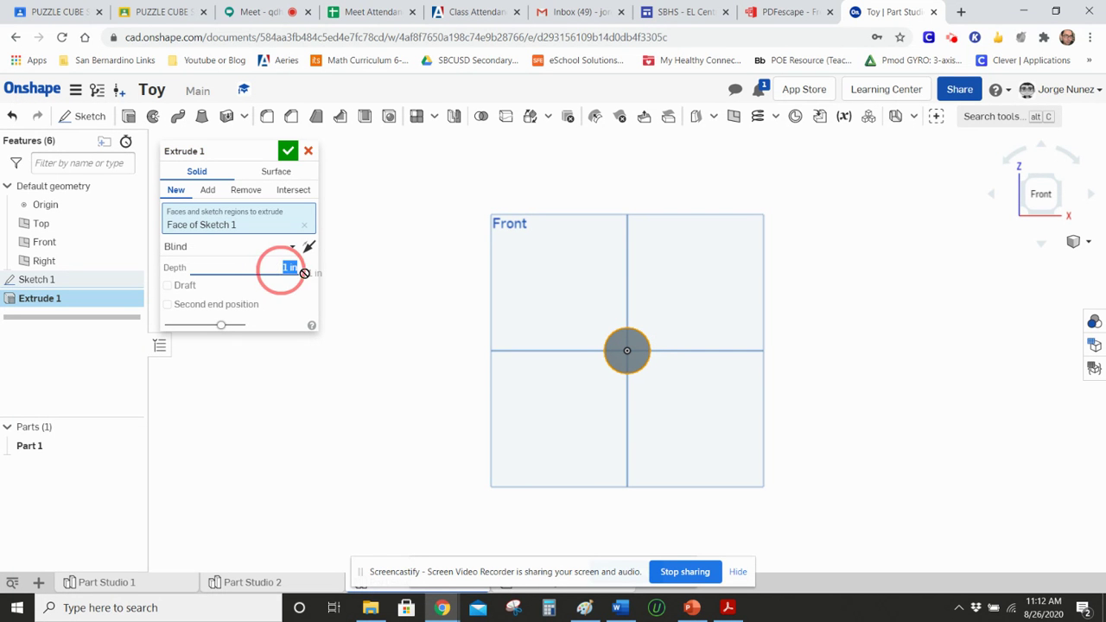
left_click(288, 151)
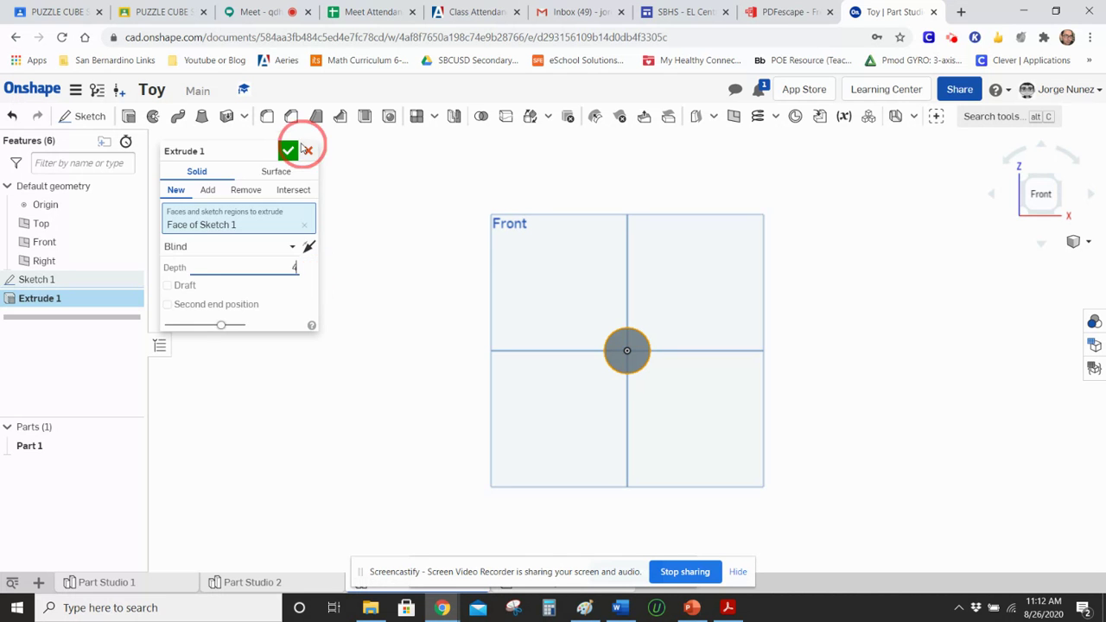
left_click(1072, 243)
left_click(1016, 260)
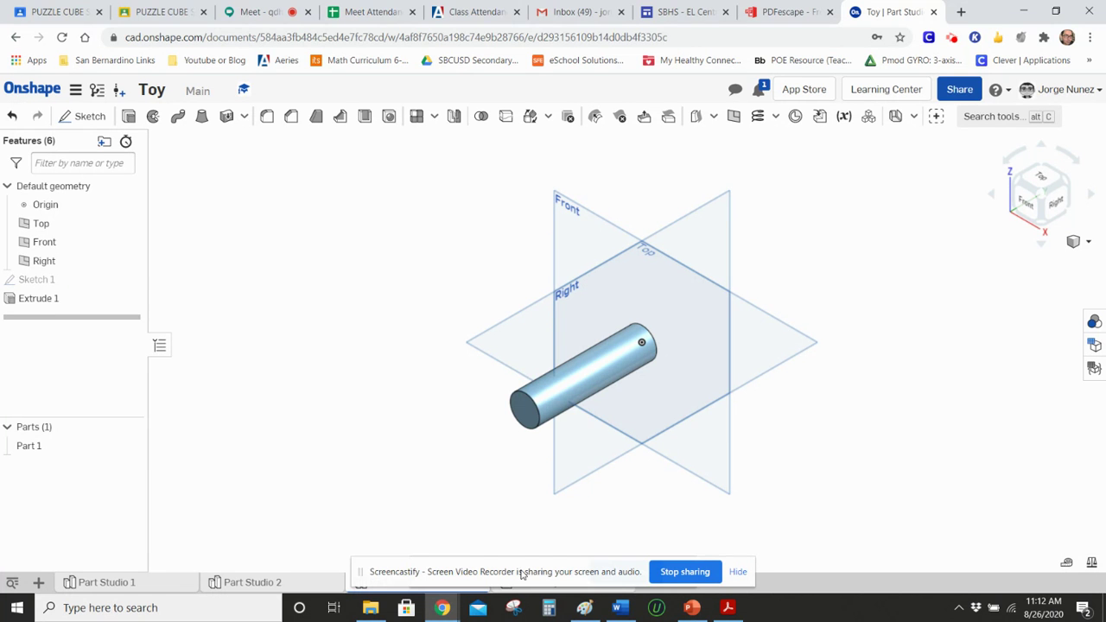
Move the screen-recorder notice away from the document tabs and stop the meet.google.com screen sharing
left_click_drag(521, 575, 218, 208)
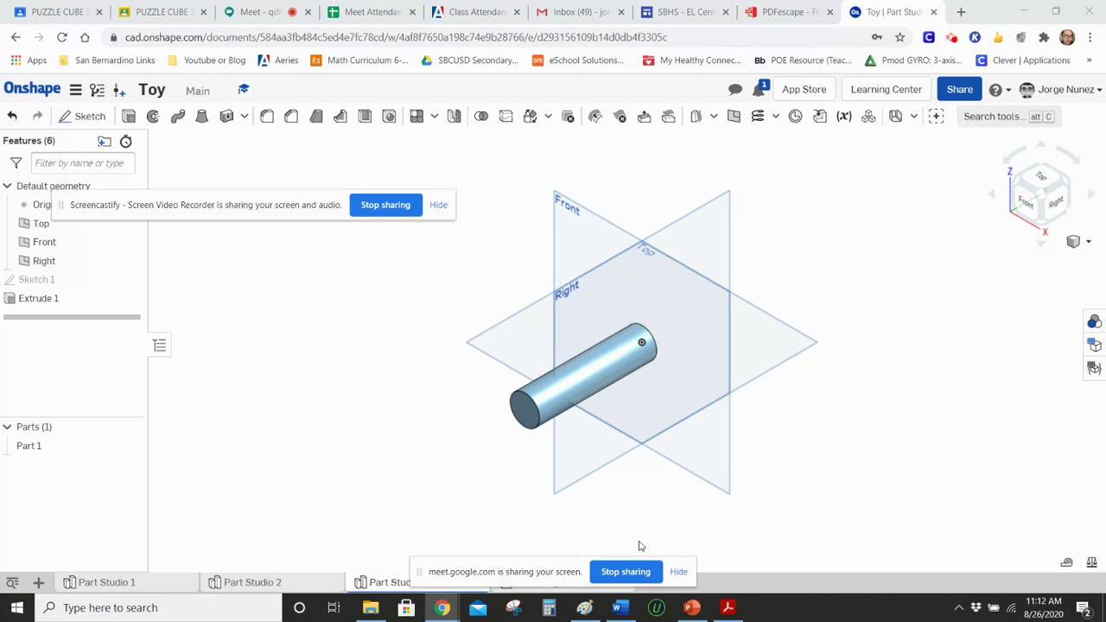
left_click(637, 570)
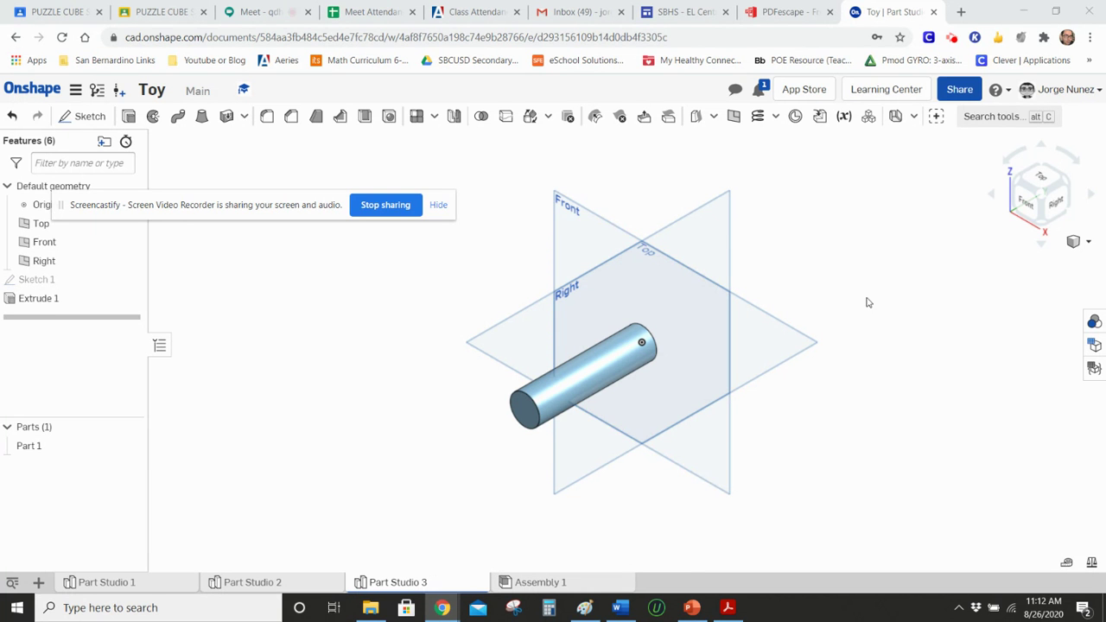